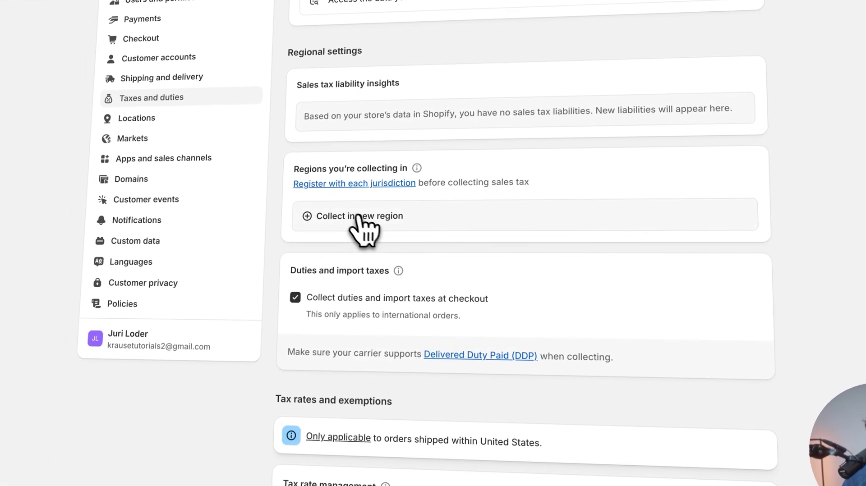
Start collecting sales tax in Texas, leaving the Sales tax ID empty
left_click(360, 221)
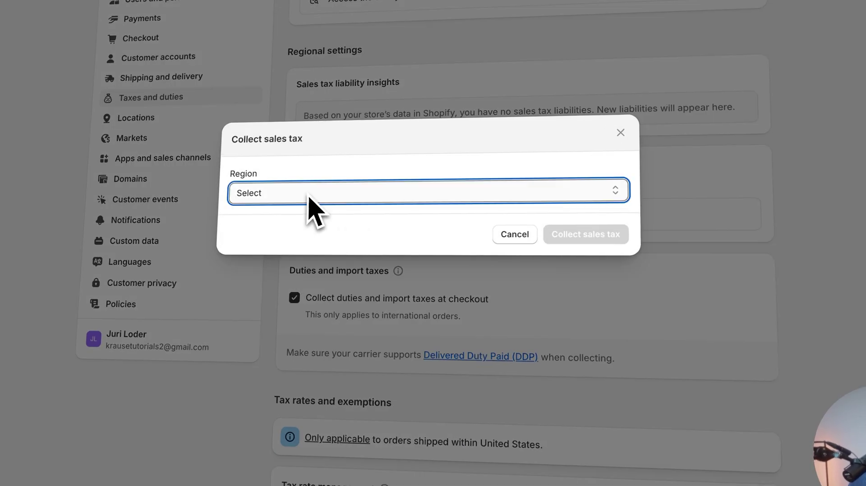
left_click(308, 195)
scroll(303, 464, "down", 5)
left_click(484, 240)
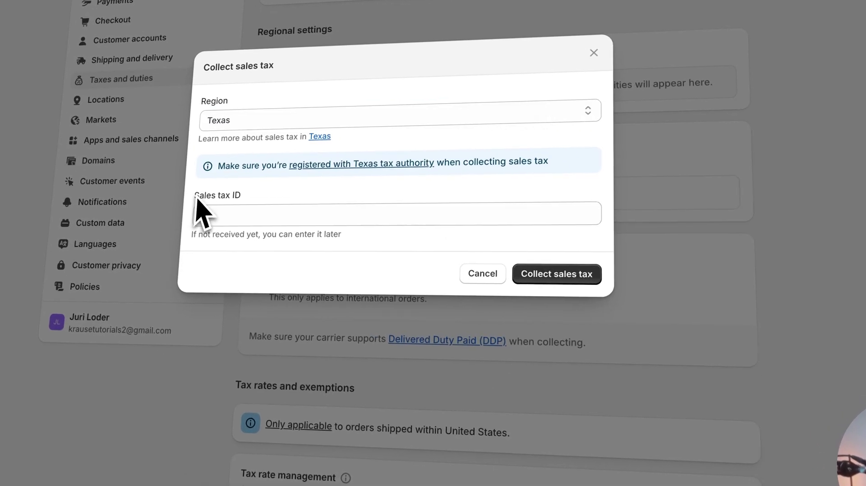
left_click(250, 213)
left_click_drag(194, 235, 309, 236)
left_click(561, 275)
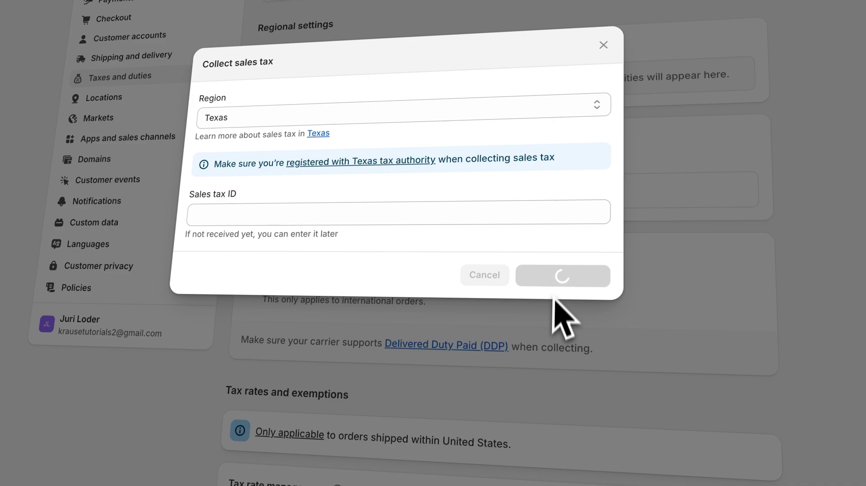
Examine the sales tax liability insights and open the options for the Texas region
left_click_drag(468, 182, 563, 181)
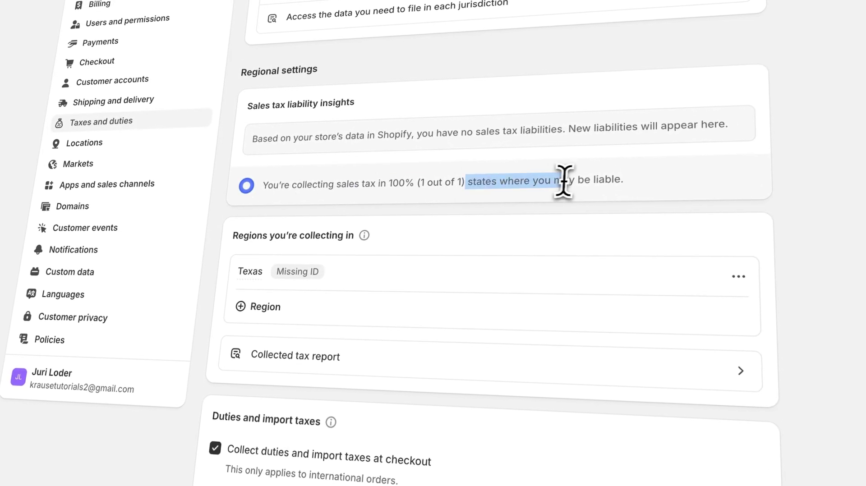
left_click(736, 276)
left_click(677, 303)
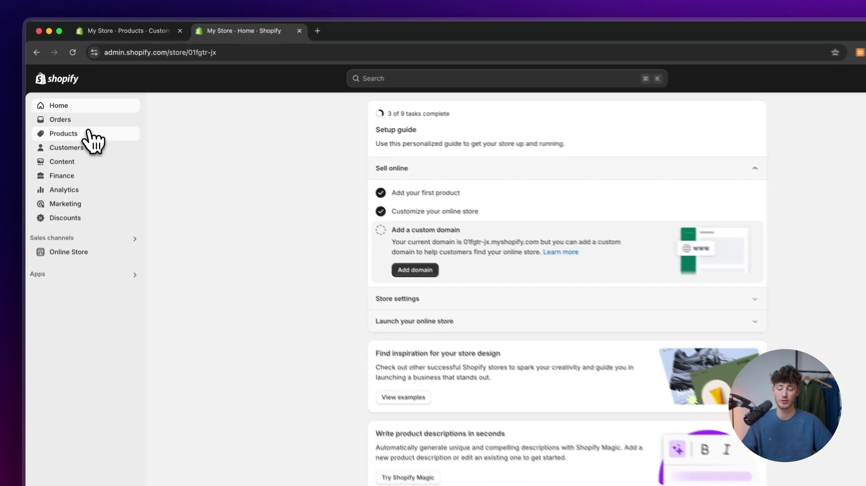
Open the RONNING - Sweater product from the product list and look through its details and variants
left_click(71, 113)
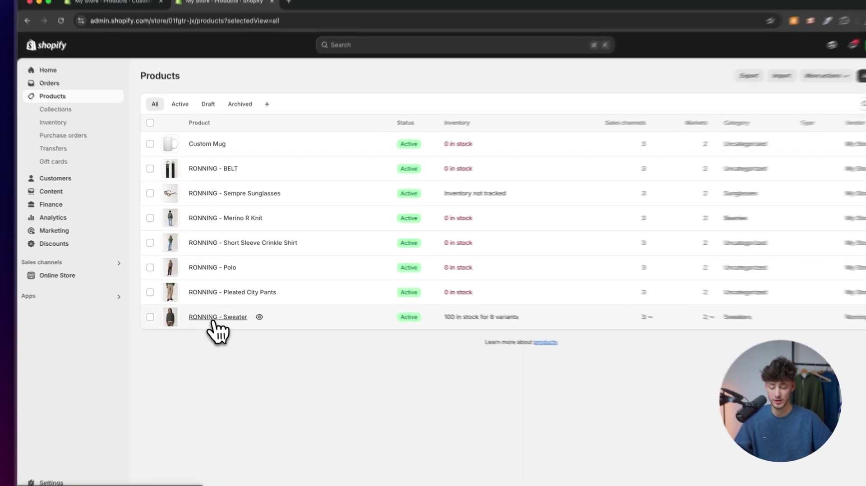
left_click(213, 321)
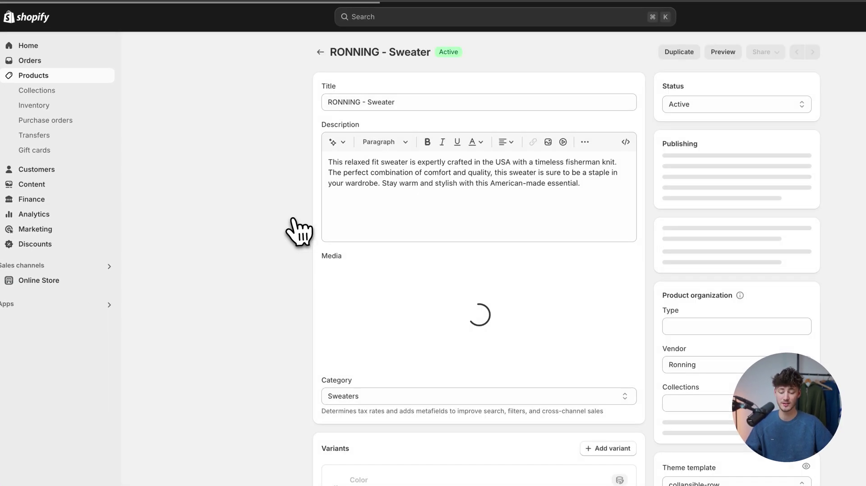
scroll(284, 239, "down", 2)
scroll(303, 255, "down", 3)
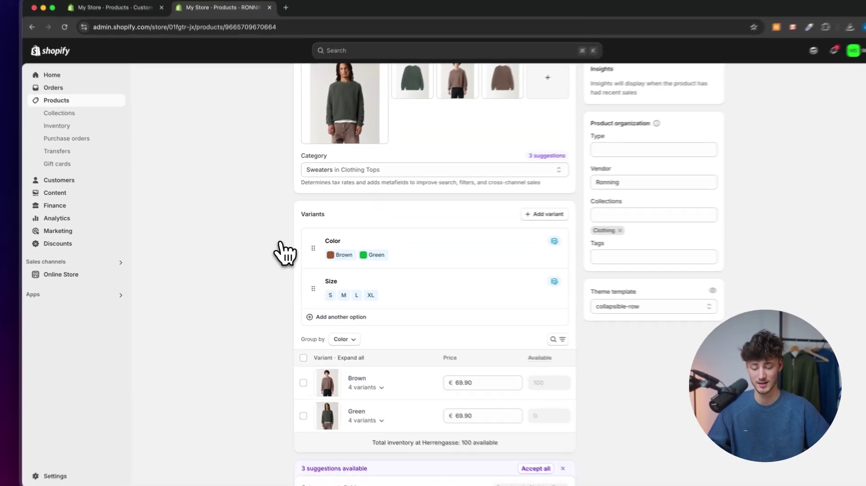
scroll(298, 253, "up", 6)
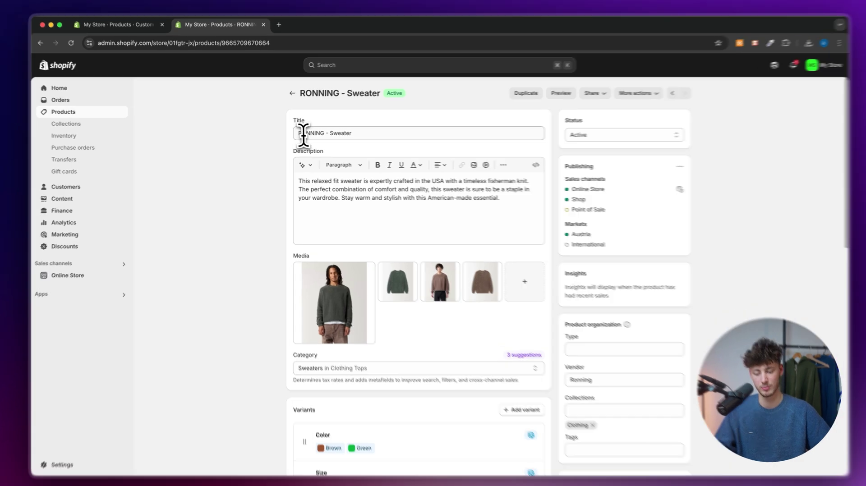
Examine the sweater's title and category selection, and go back to the product list
double_click(303, 134)
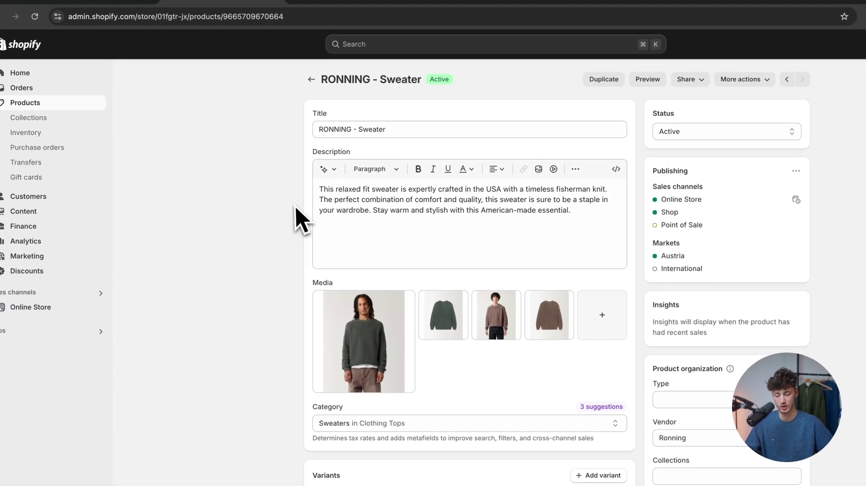
scroll(298, 212, "down", 3)
left_click(320, 272)
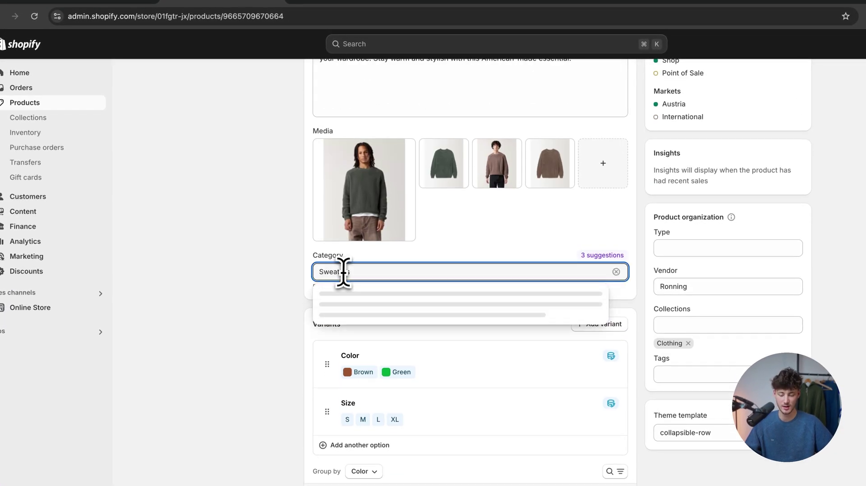
left_click(381, 261)
scroll(381, 271, "up", 4)
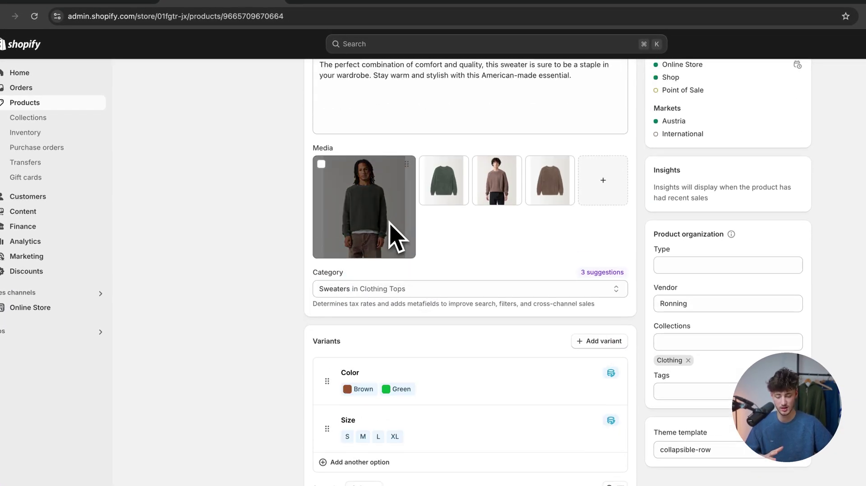
left_click(312, 79)
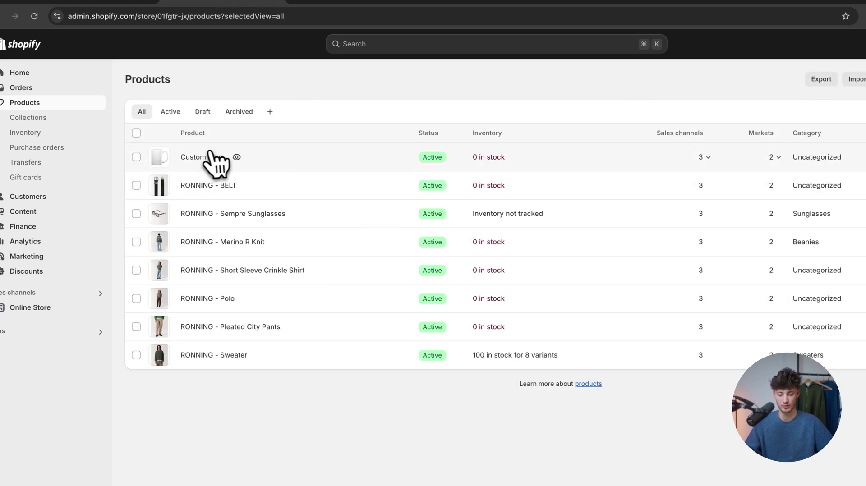
Open RONNING - Sempre Sunglasses, inspect its category selection, and go back to the product list
left_click(205, 218)
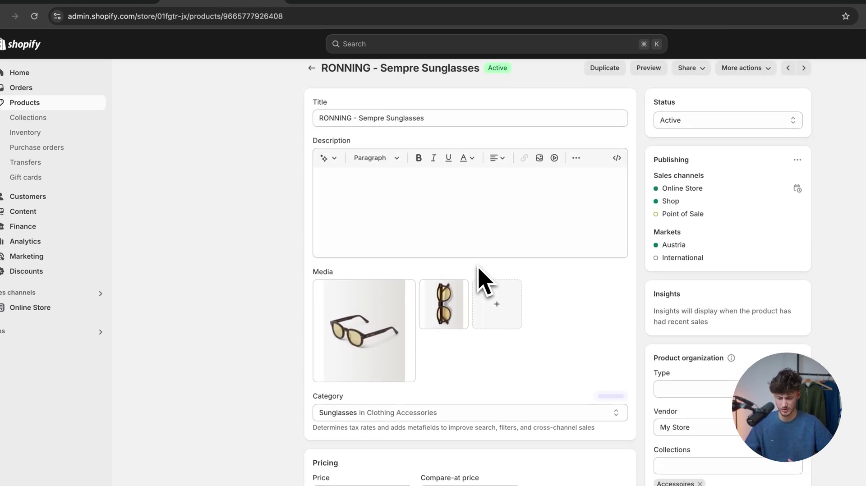
scroll(479, 271, "down", 3)
left_click(332, 271)
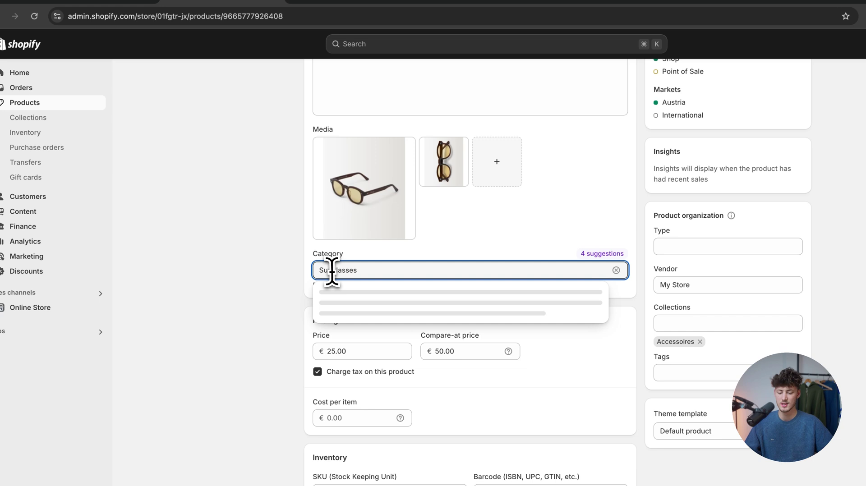
left_click(276, 257)
scroll(276, 257, "up", 4)
left_click(311, 80)
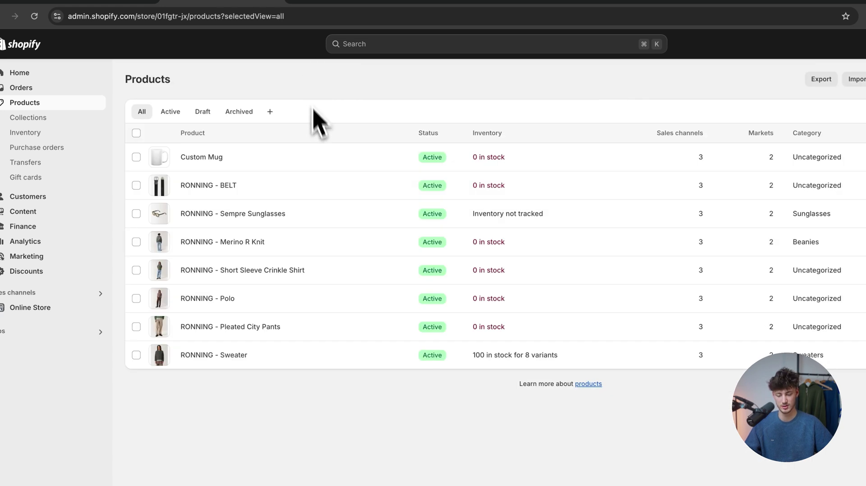
Set the Custom Mug's category to Soap Dishes & Holders, save the product and return to the product list
left_click(201, 157)
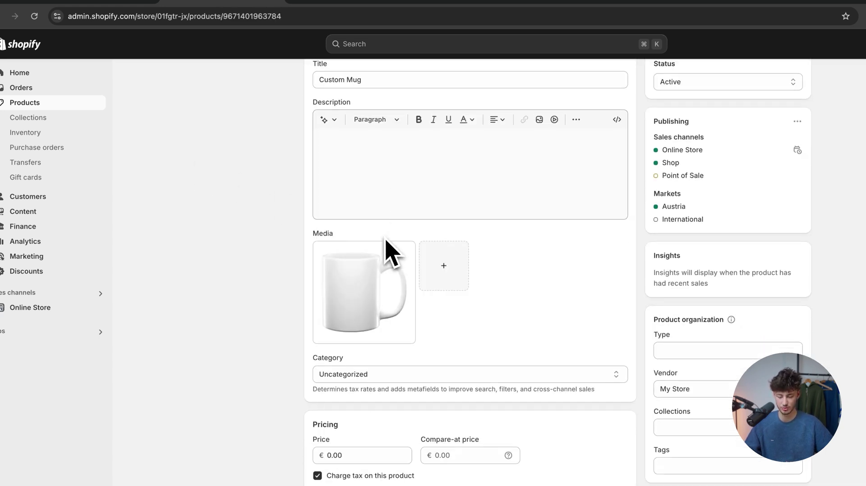
scroll(366, 289, "down", 2)
left_click(349, 289)
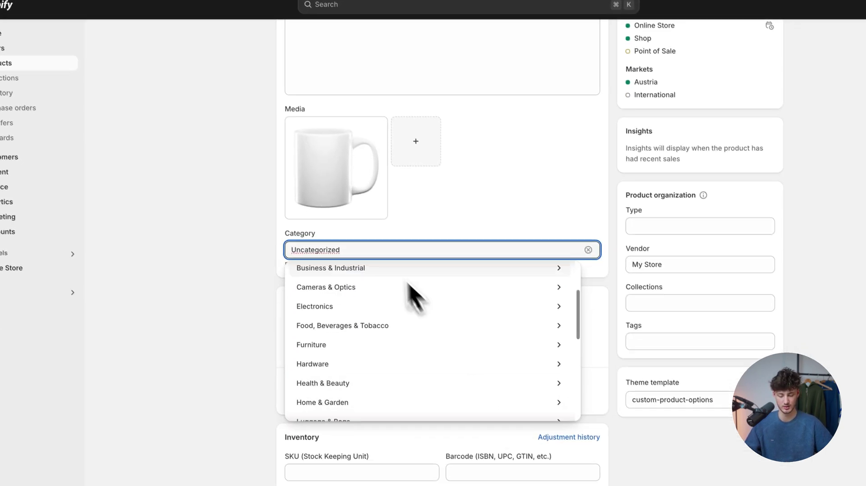
key("ctrl+a")
type("dish")
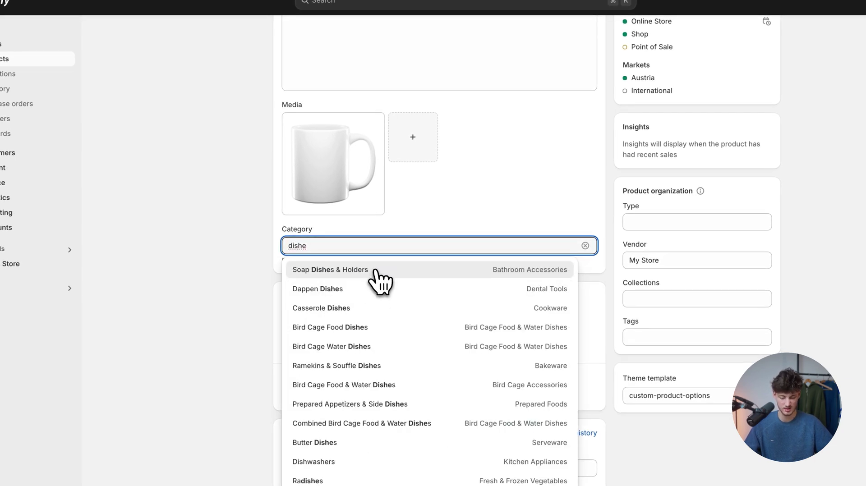
left_click(377, 275)
scroll(248, 228, "up", 3)
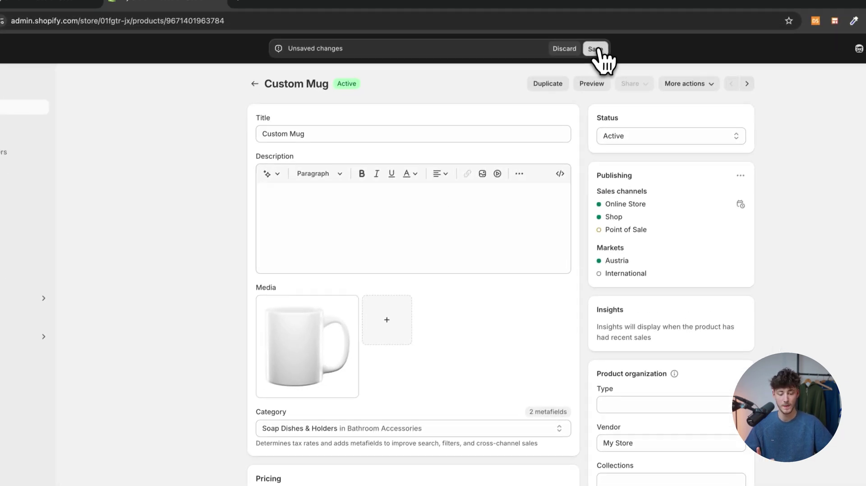
left_click(623, 2)
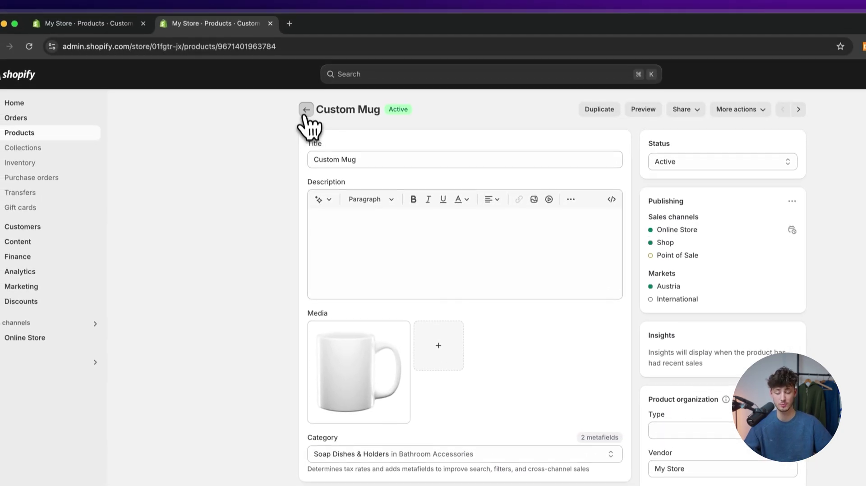
left_click(294, 45)
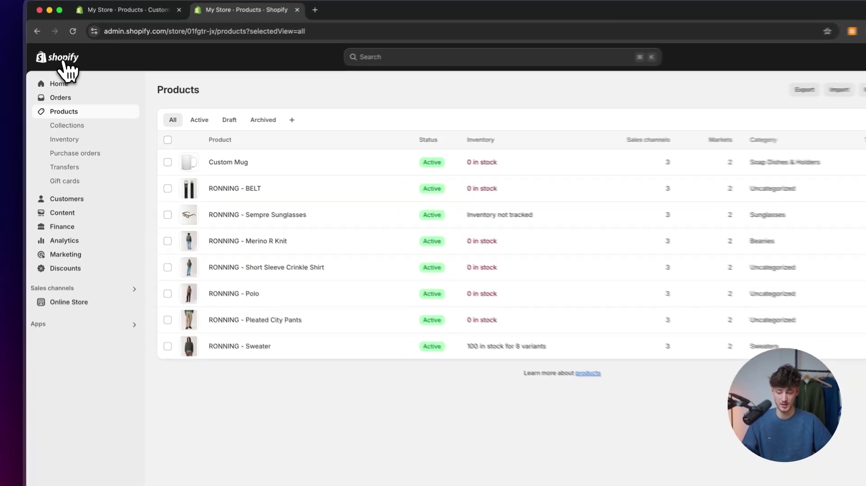
Open the store's Taxes and duties settings
left_click(62, 68)
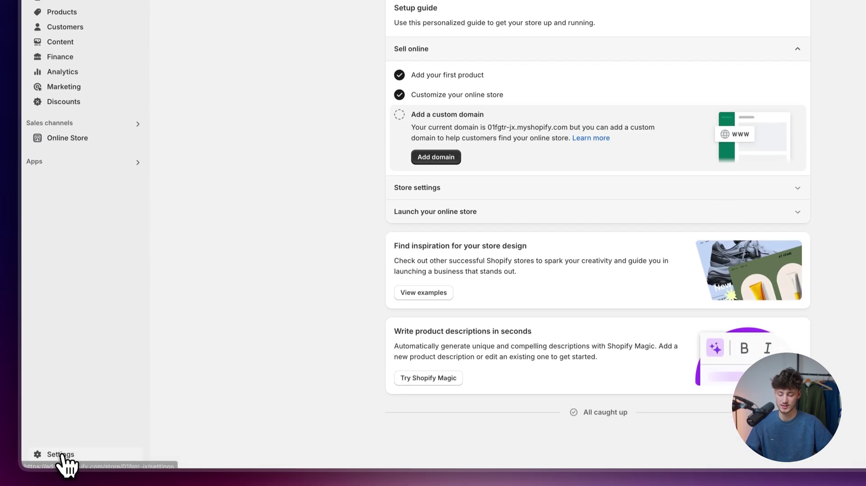
left_click(59, 457)
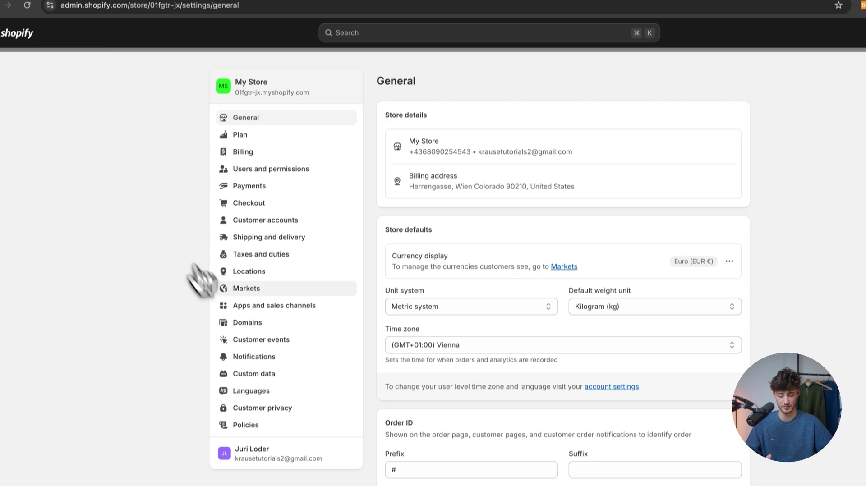
left_click(255, 254)
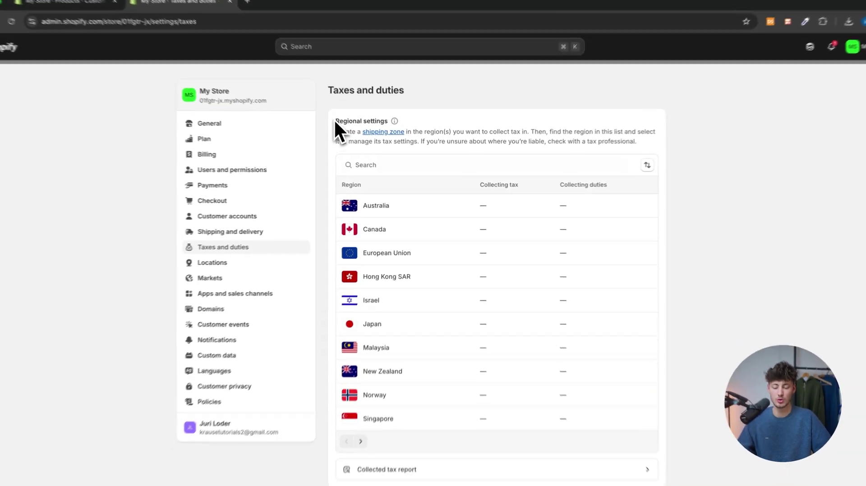
Review the regional tax settings and the notice about collecting duties and import taxes
left_click_drag(335, 121, 386, 120)
left_click(407, 126)
scroll(407, 130, "down", 5)
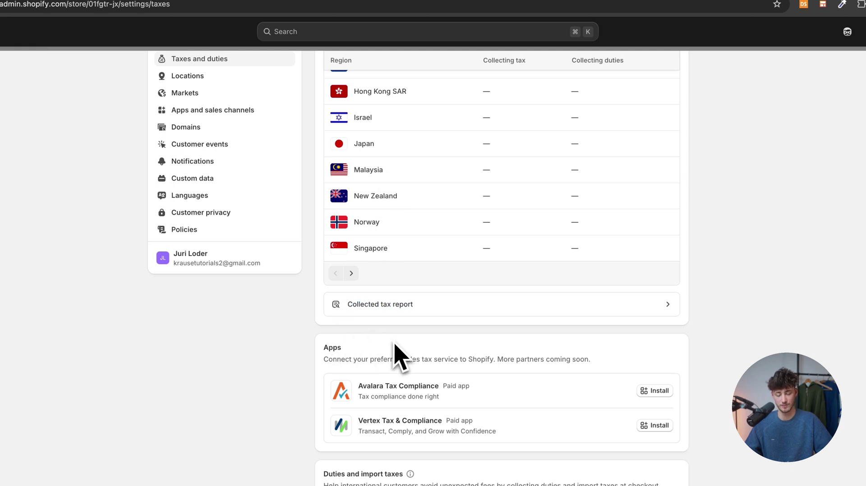
scroll(396, 354, "down", 6)
left_click_drag(341, 225, 433, 237)
left_click(458, 239)
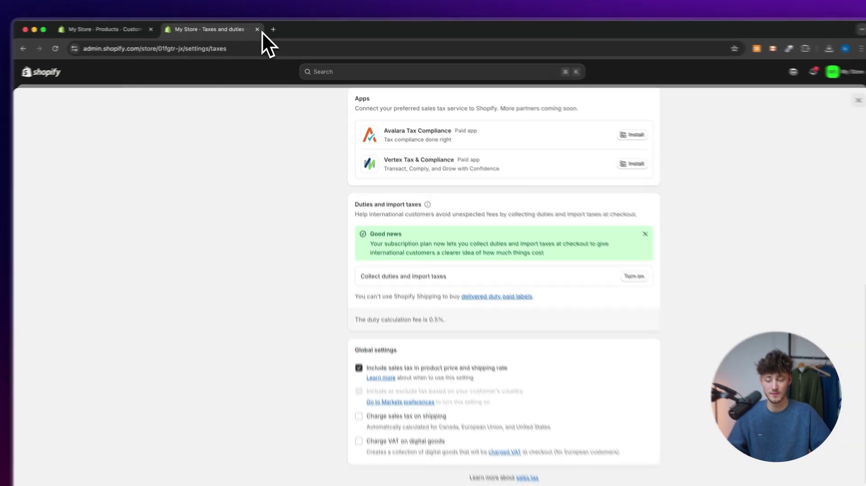
Open shopify.com in a new browser tab and view the subscription plans on its pricing page
left_click(273, 28)
type("sho")
key("Return")
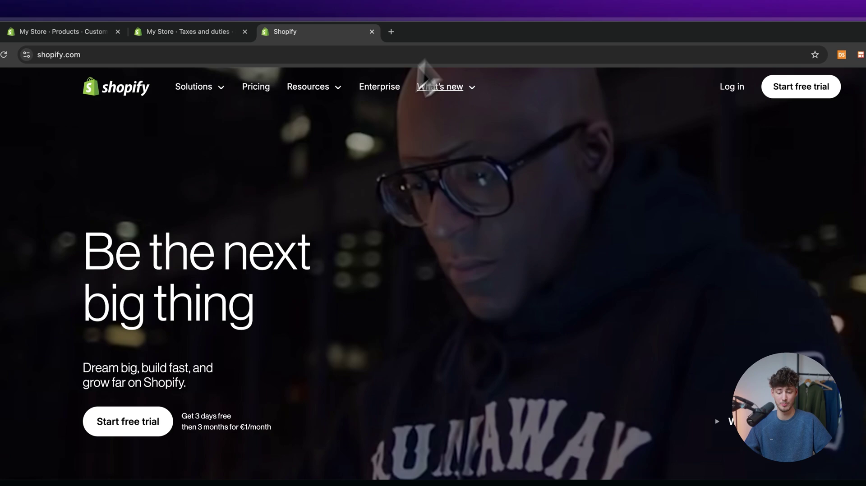
left_click(256, 88)
scroll(319, 257, "down", 8)
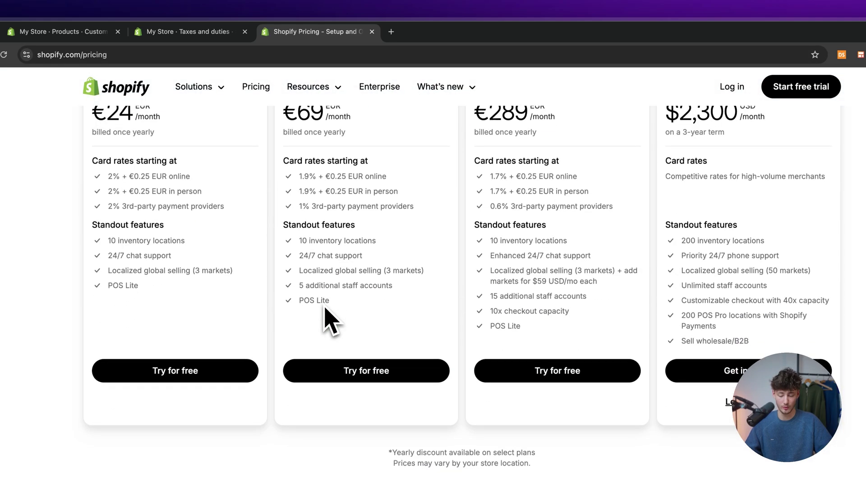
scroll(332, 320, "up", 3)
Compare the Basic, Shopify, Advanced and Plus plans on the pricing page, and return to the Taxes and duties settings
left_click_drag(131, 166, 223, 165)
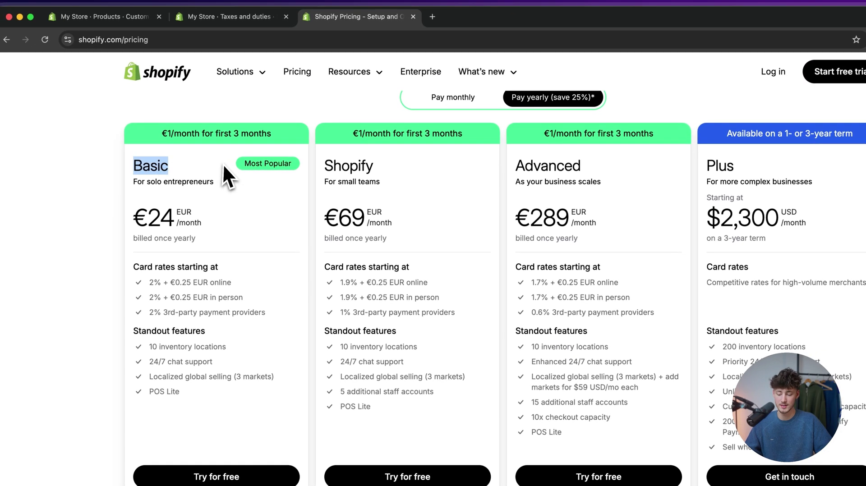
left_click_drag(321, 166, 384, 167)
left_click_drag(513, 166, 591, 168)
left_click_drag(716, 166, 814, 183)
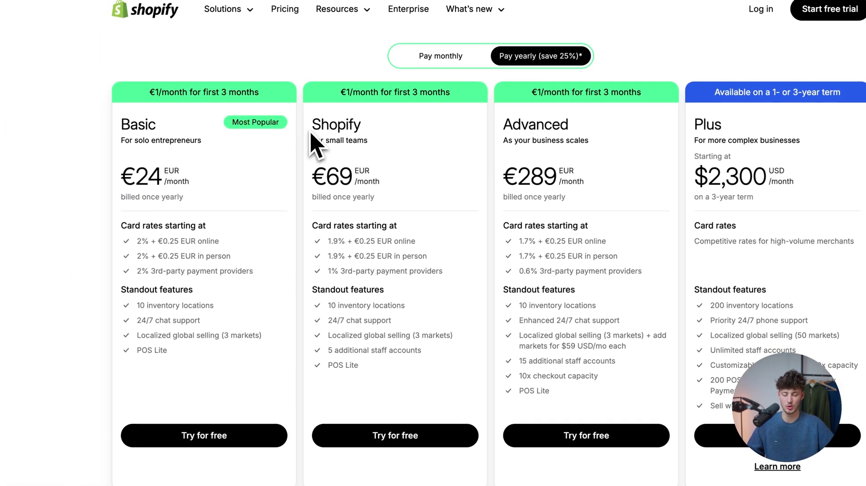
left_click_drag(203, 136, 252, 137)
left_click_drag(408, 132, 542, 135)
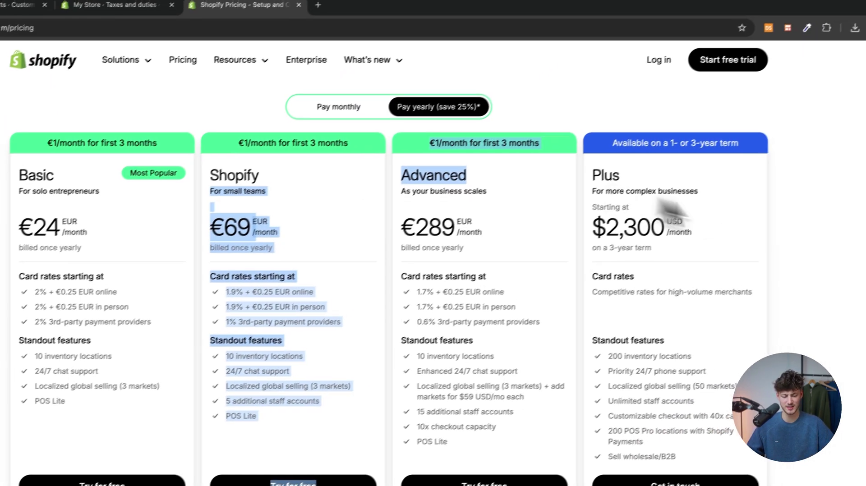
left_click_drag(695, 124, 784, 137)
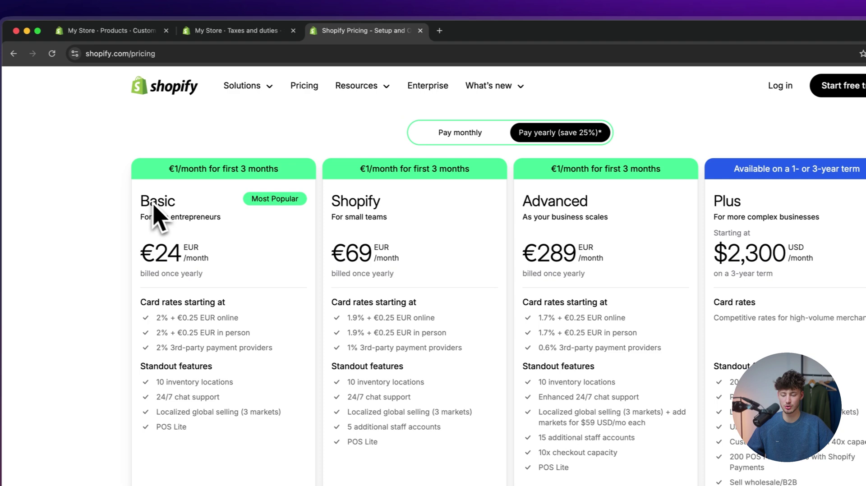
left_click_drag(1, 184, 36, 184)
left_click(56, 195)
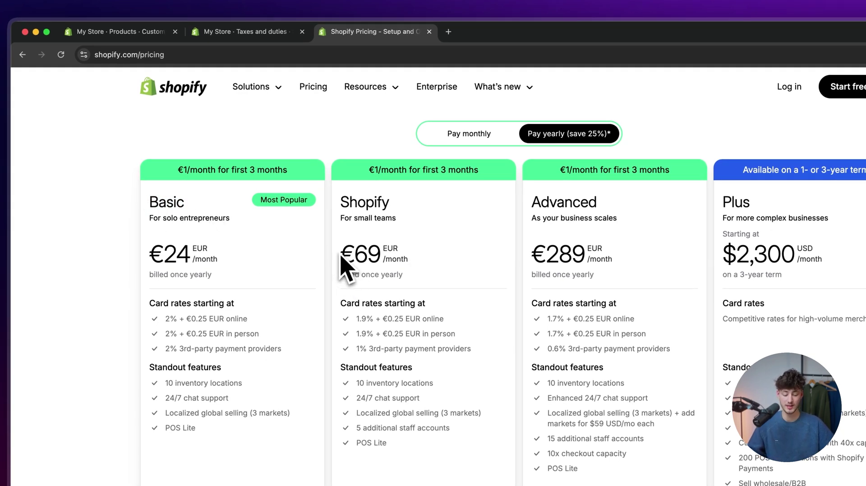
left_click(264, 31)
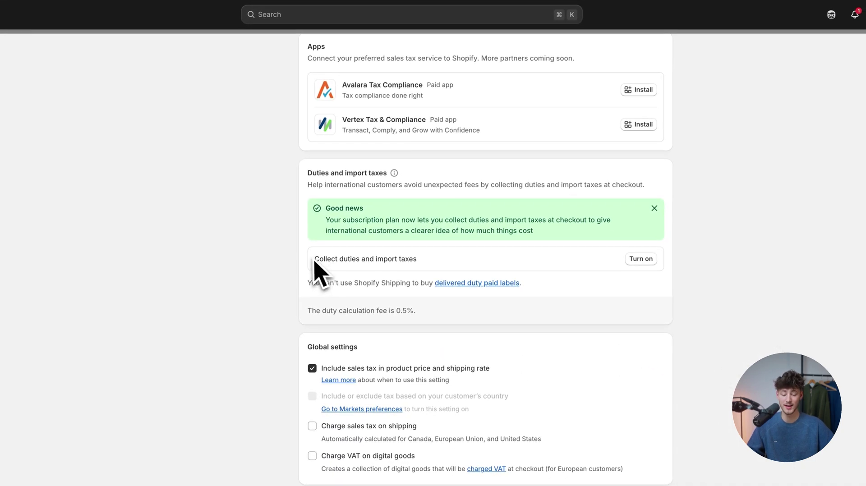
Start turning on the collection of duties and import taxes at checkout
left_click_drag(319, 260, 389, 259)
left_click(418, 261)
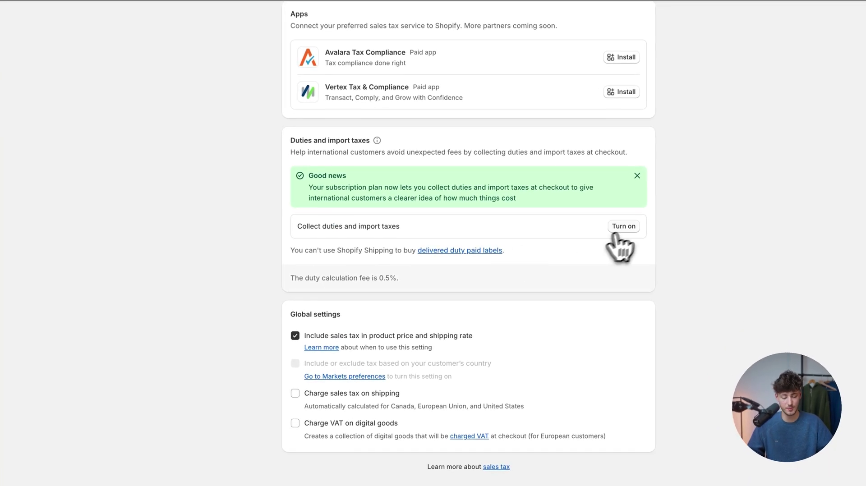
left_click(610, 257)
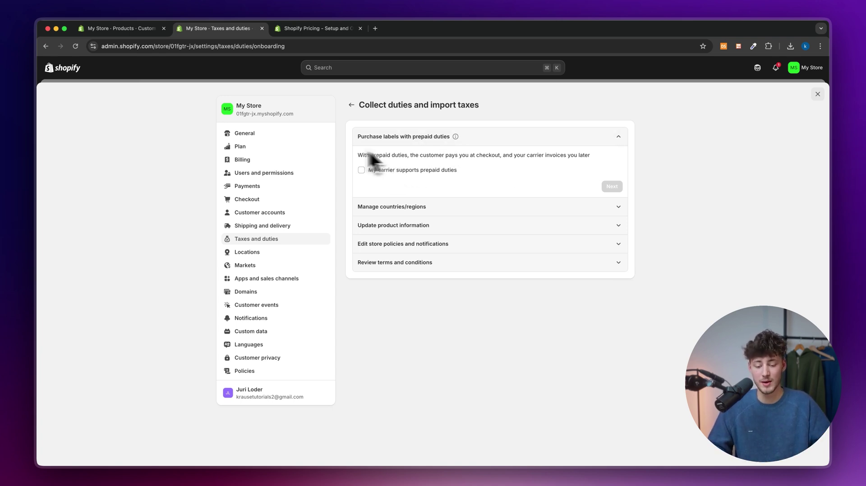
Declare that the carrier supports prepaid duties and complete the section on purchasing labels with prepaid duties
left_click_drag(356, 154, 692, 188)
left_click(586, 156)
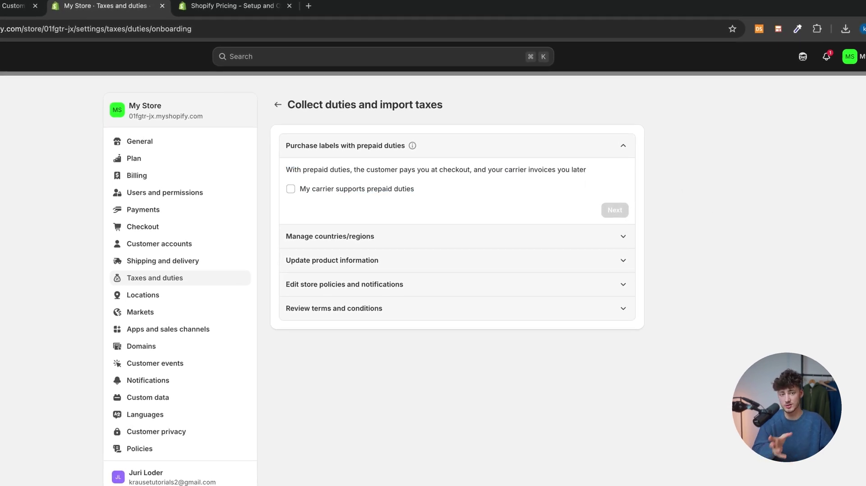
left_click(291, 189)
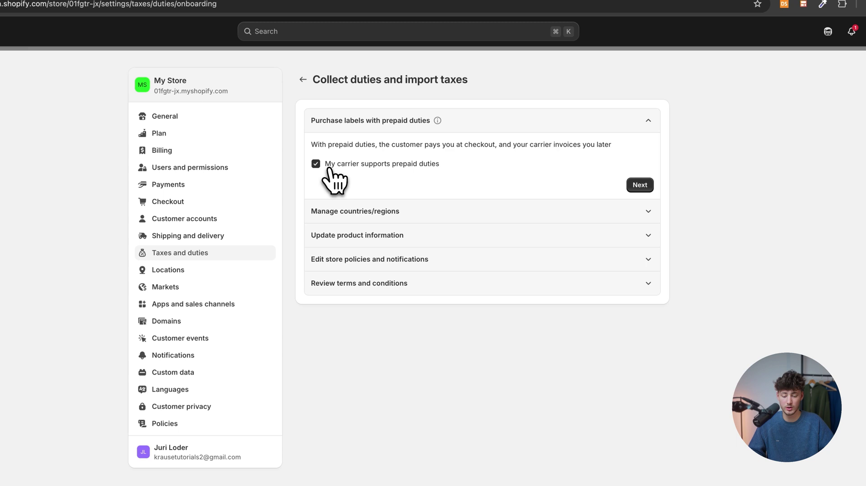
left_click(641, 185)
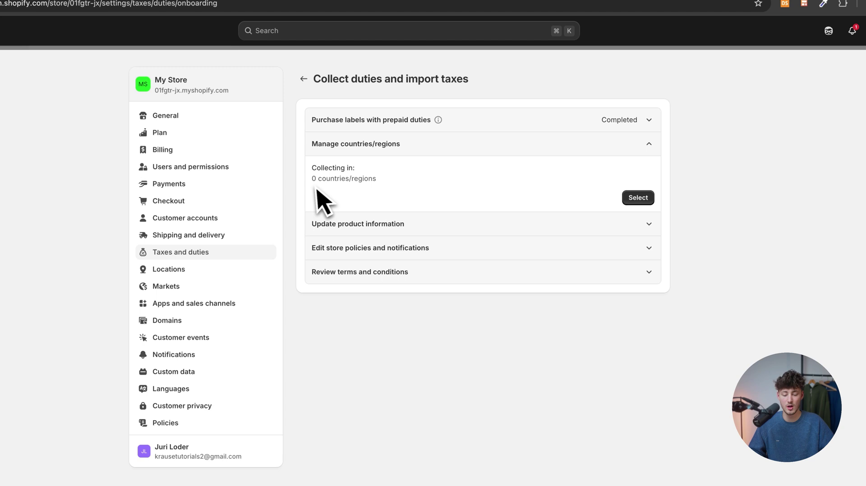
Select all listed countries and regions for duty collection, confirm the selection and complete the Manage countries/regions section
left_click(424, 149)
left_click(424, 149)
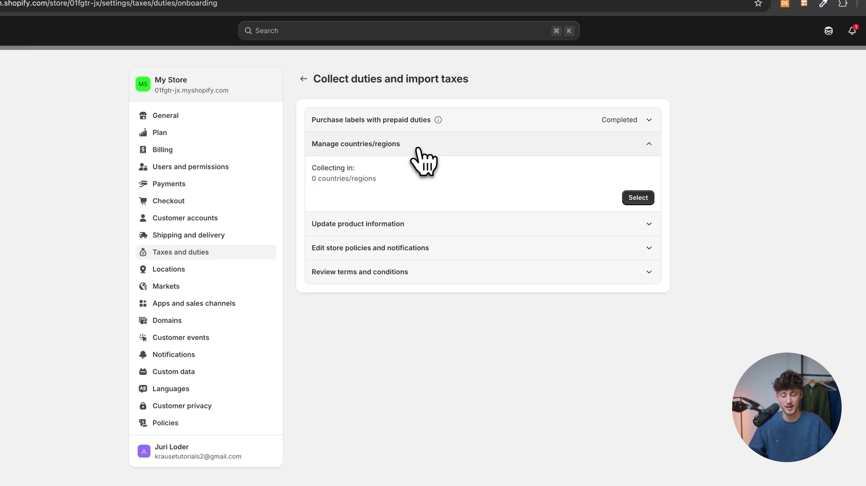
left_click(647, 199)
scroll(391, 289, "down", 10)
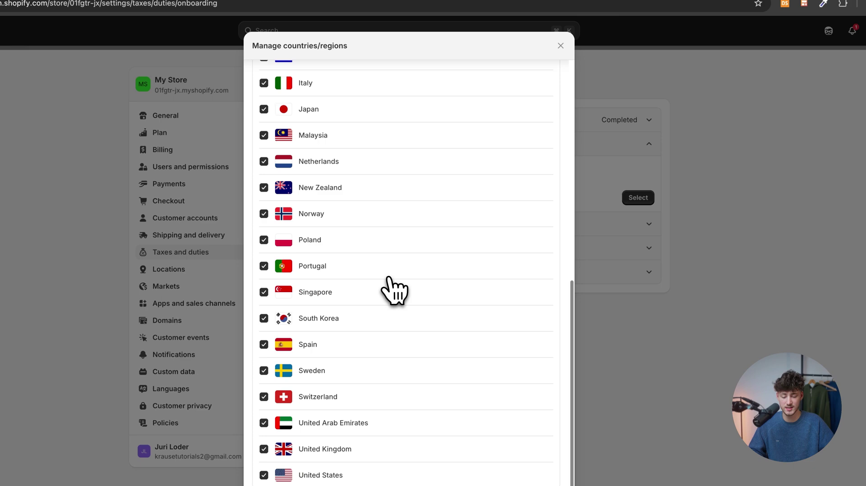
scroll(390, 284, "up", 10)
scroll(390, 291, "down", 10)
scroll(390, 291, "up", 10)
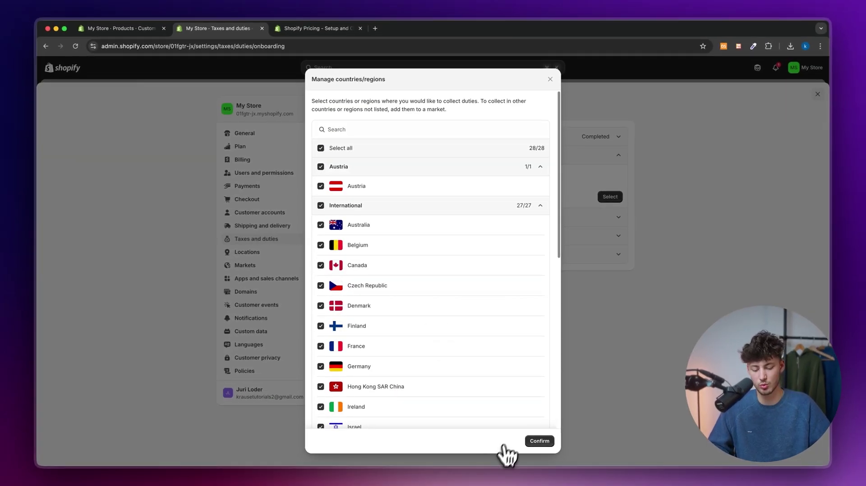
left_click(539, 441)
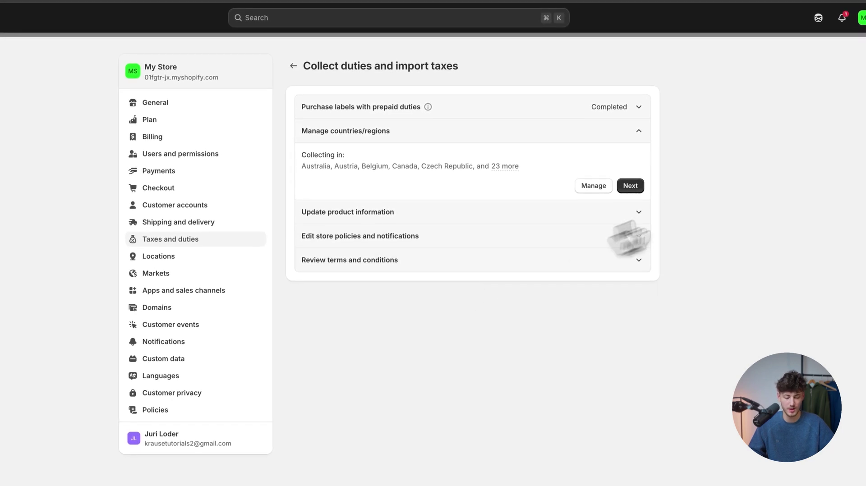
left_click(592, 134)
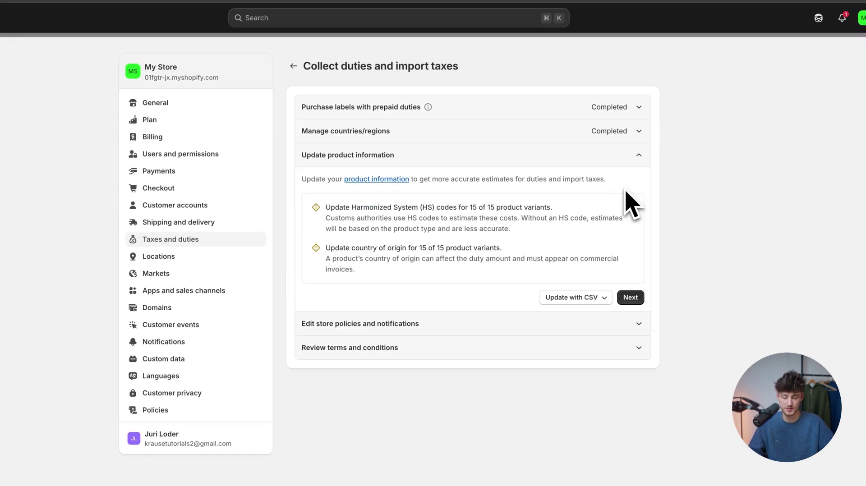
Review the HS code and country of origin notes under Update product information, and complete that section without updating products
left_click(453, 156)
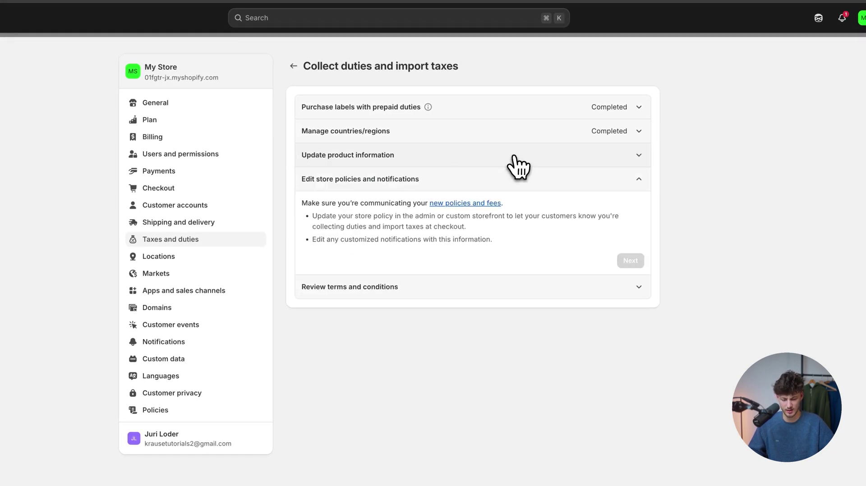
left_click(514, 156)
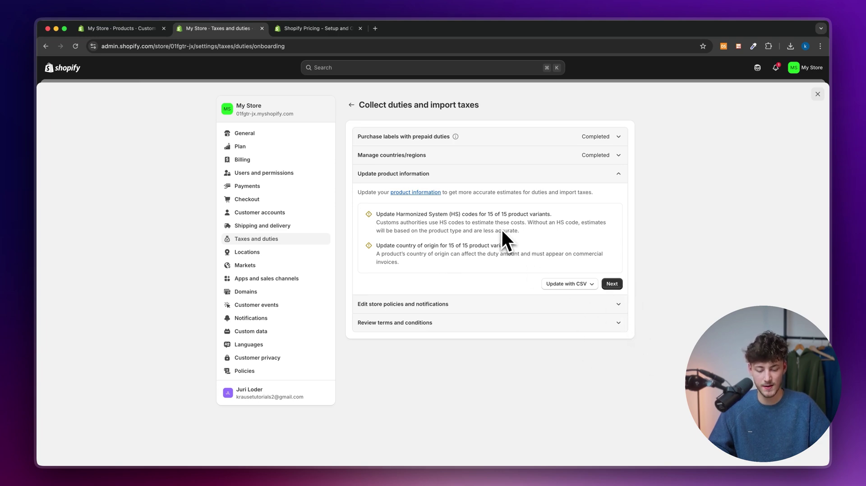
left_click_drag(518, 231, 528, 223)
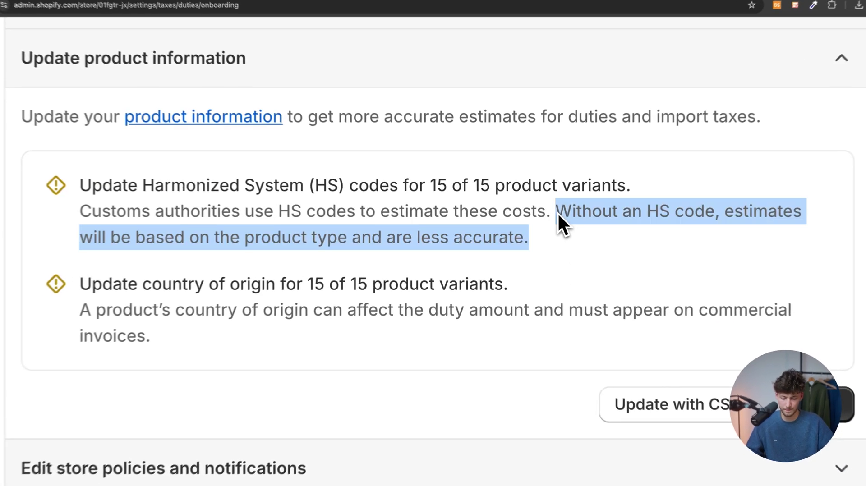
left_click_drag(578, 294, 359, 217)
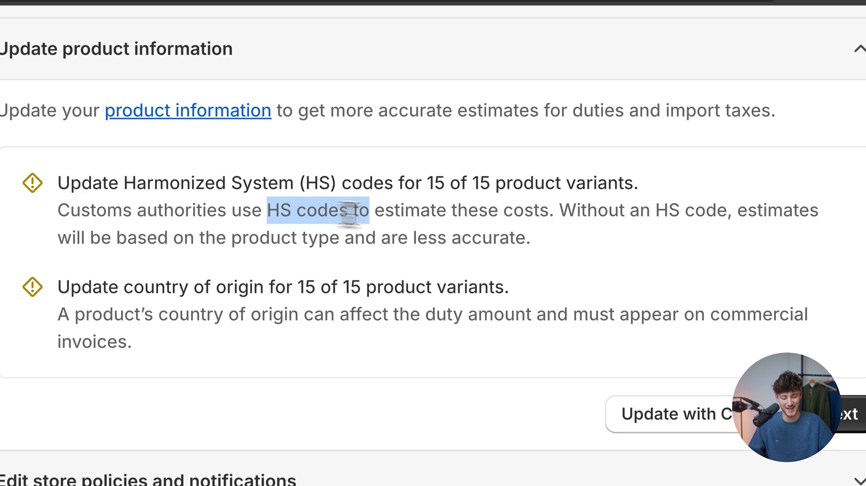
left_click(850, 414)
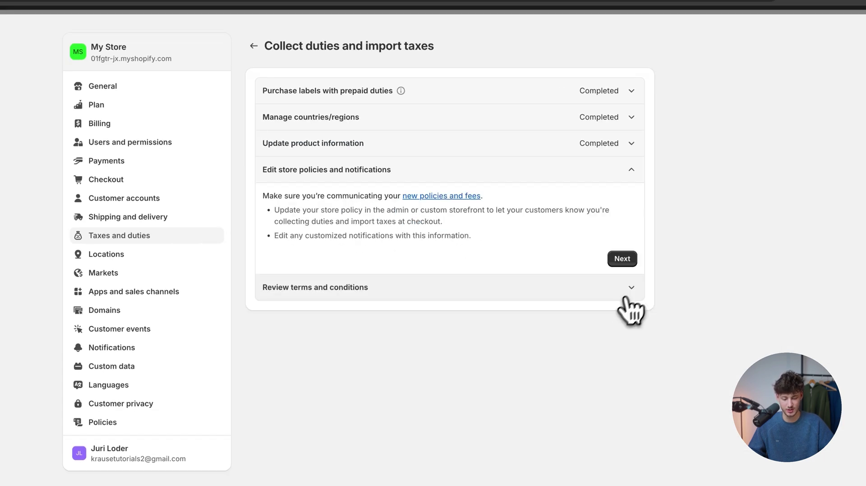
Read the guidance on communicating new policies and fees, and complete the Edit store policies and notifications section
left_click(383, 179)
left_click(383, 182)
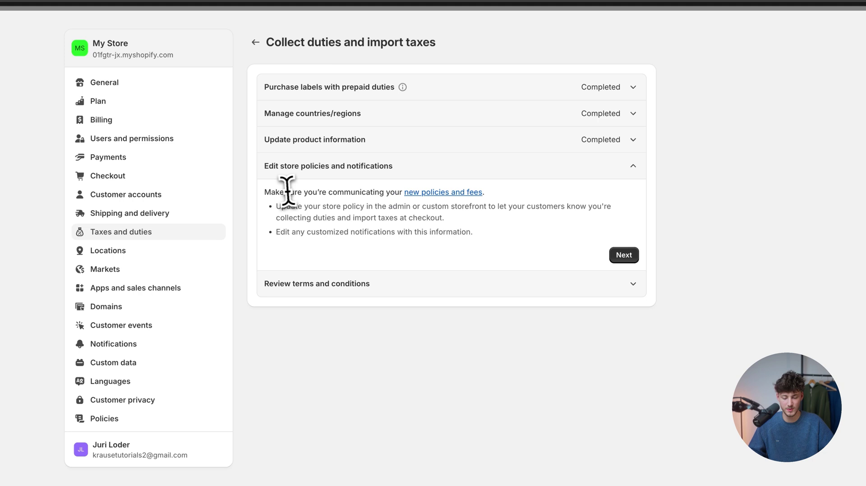
left_click_drag(268, 194, 451, 207)
left_click(449, 199)
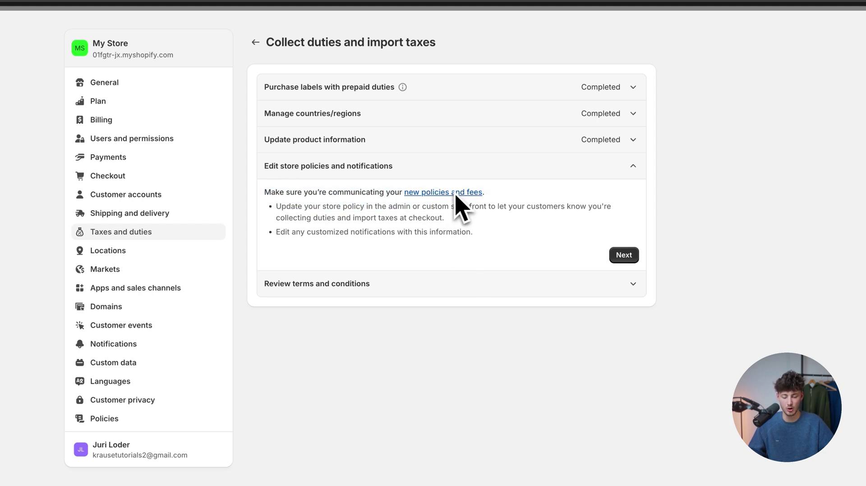
left_click(624, 255)
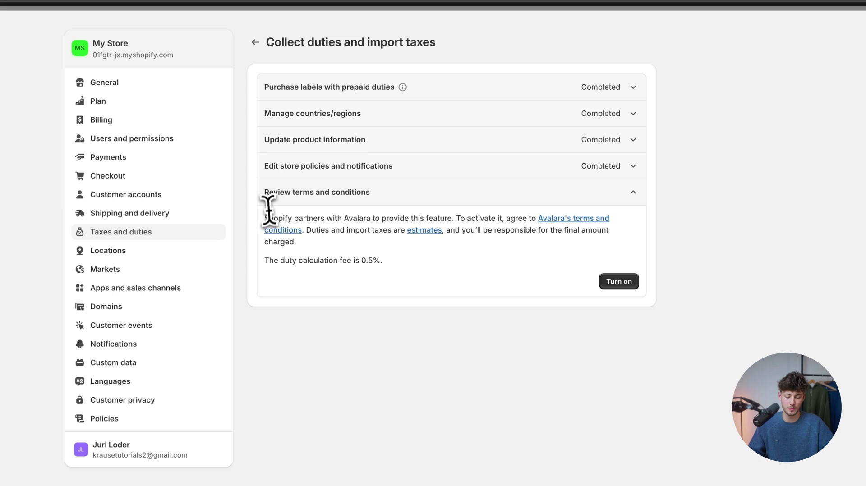
Review Avalara's terms and the duty calculation fee, and turn on duties and import tax collection
left_click_drag(267, 218, 433, 219)
left_click(431, 219)
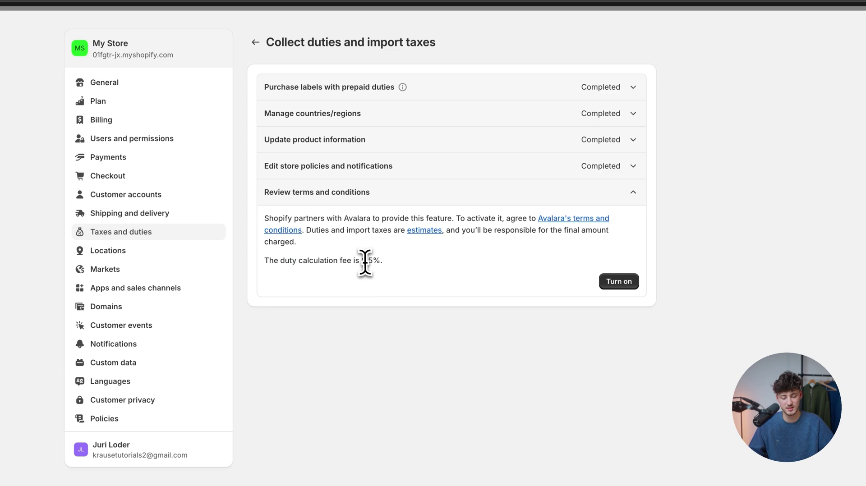
left_click(619, 281)
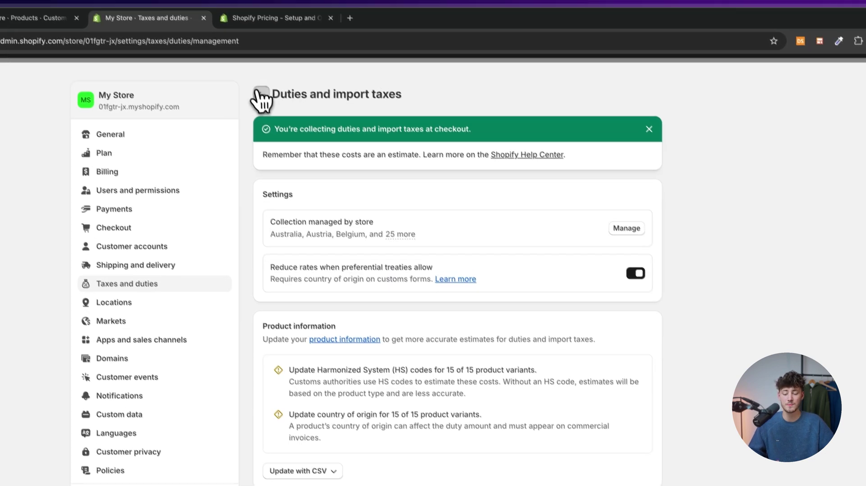
Return to Taxes and duties, search the regions for "united states" and open the United States tax settings
left_click(251, 81)
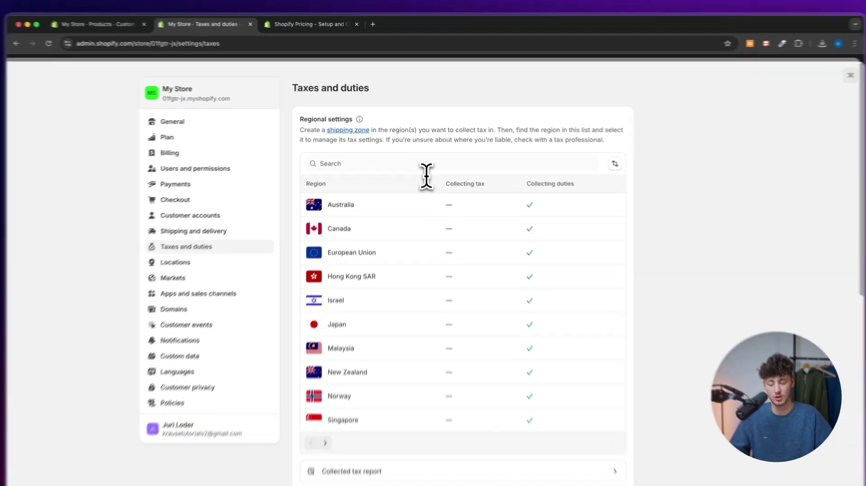
left_click(413, 157)
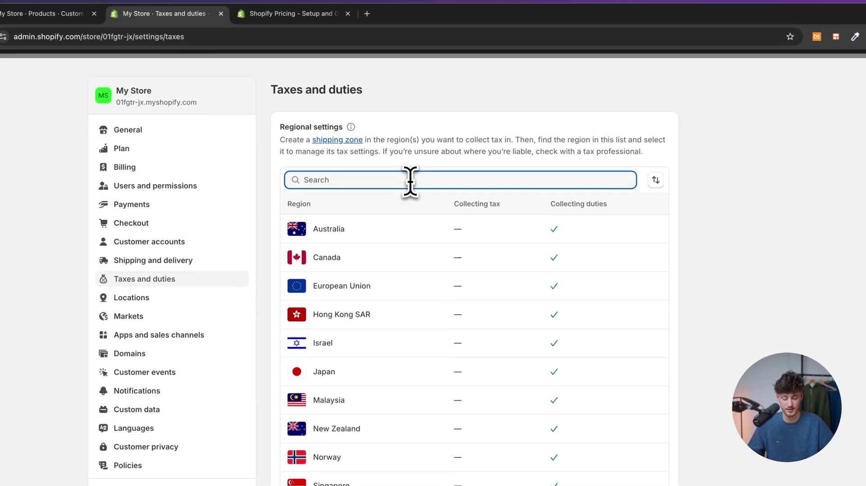
type("united states")
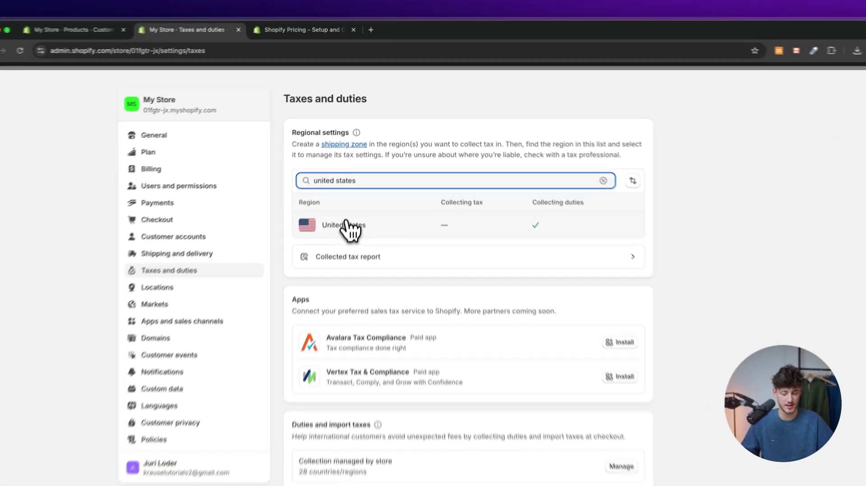
left_click(356, 195)
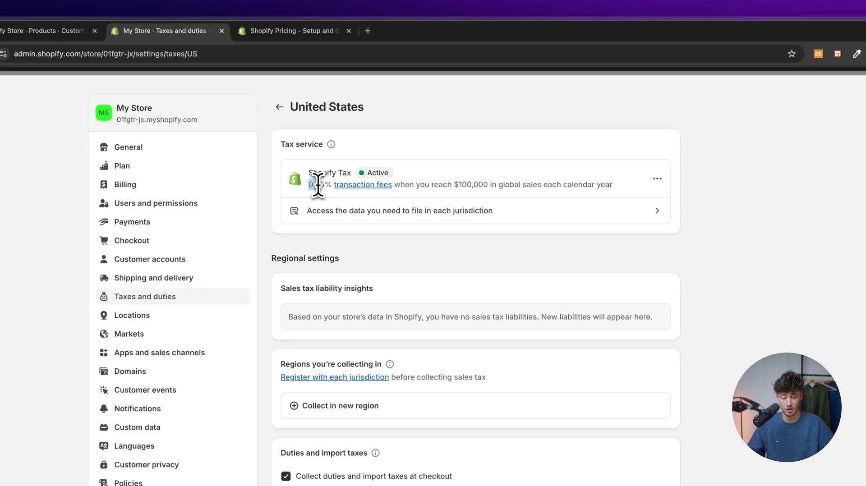
Review Shopify Tax's transaction fee and service options, and view the tax report for filing in each jurisdiction
left_click_drag(328, 186, 386, 184)
left_click(428, 186)
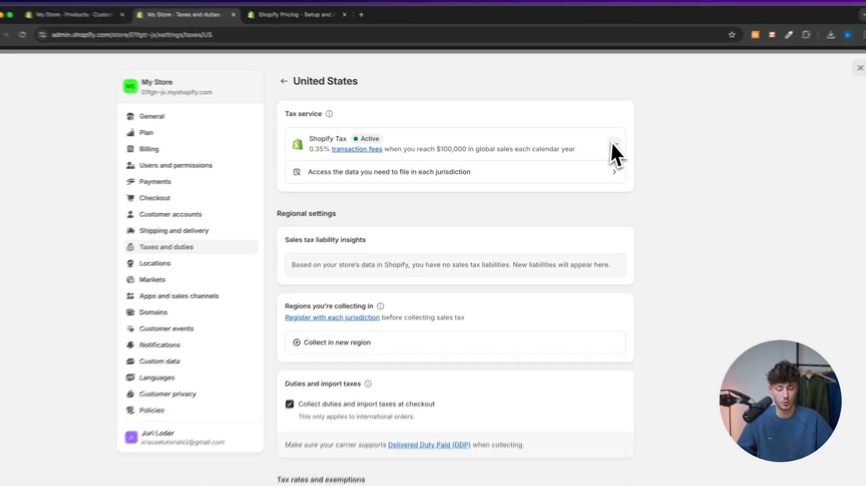
left_click(599, 143)
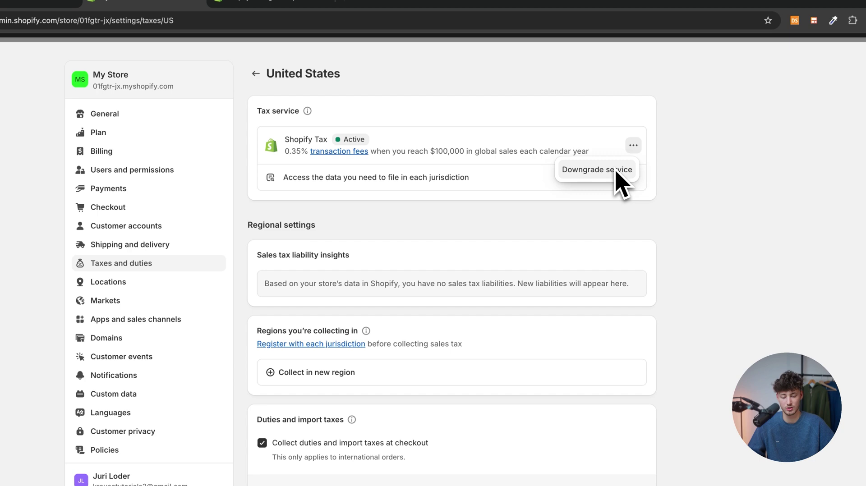
left_click(494, 186)
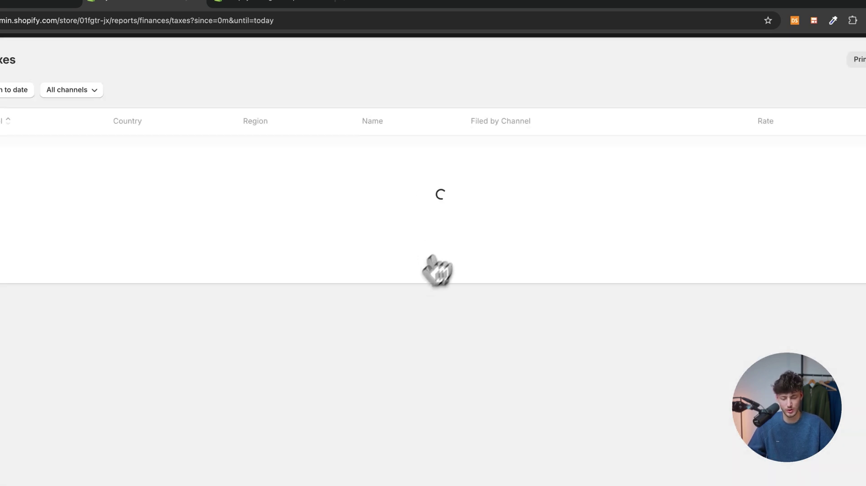
left_click(85, 72)
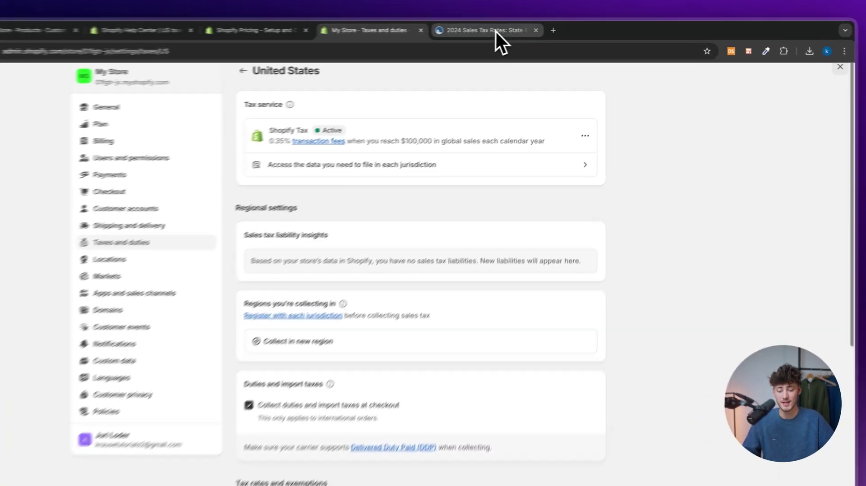
Check the 2024 state sales tax rates map in the other browser tab, and return to the store's tax settings
left_click(496, 28)
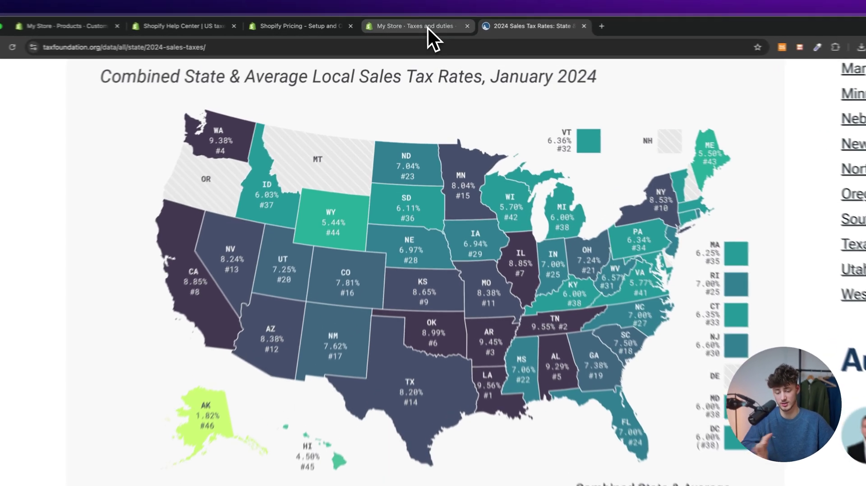
left_click(422, 28)
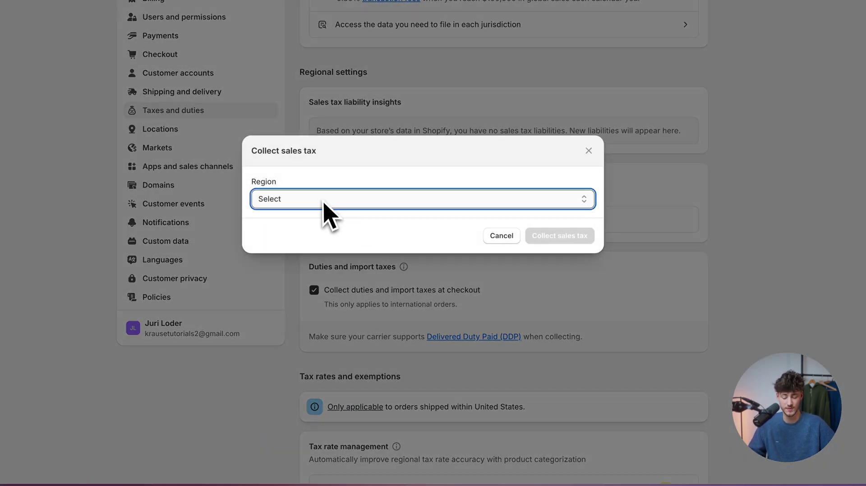
Add Texas as a region for collecting United States sales tax, leaving the sales tax ID empty
left_click(397, 199)
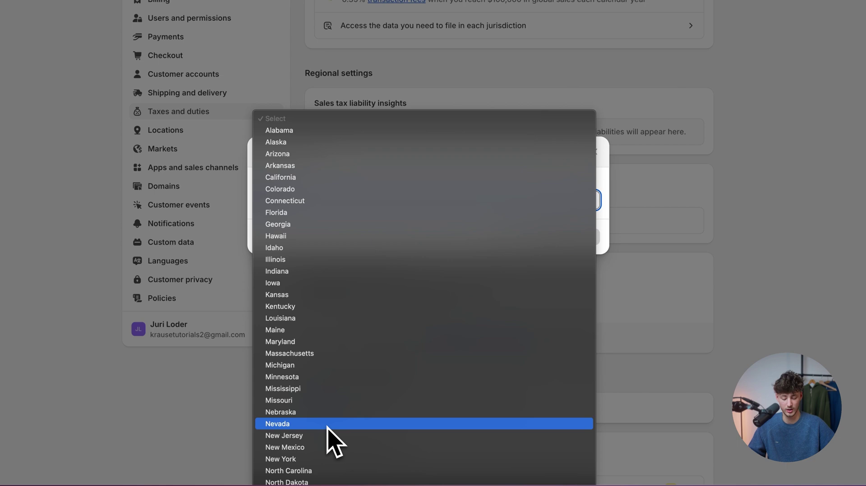
type("tex")
key("Return")
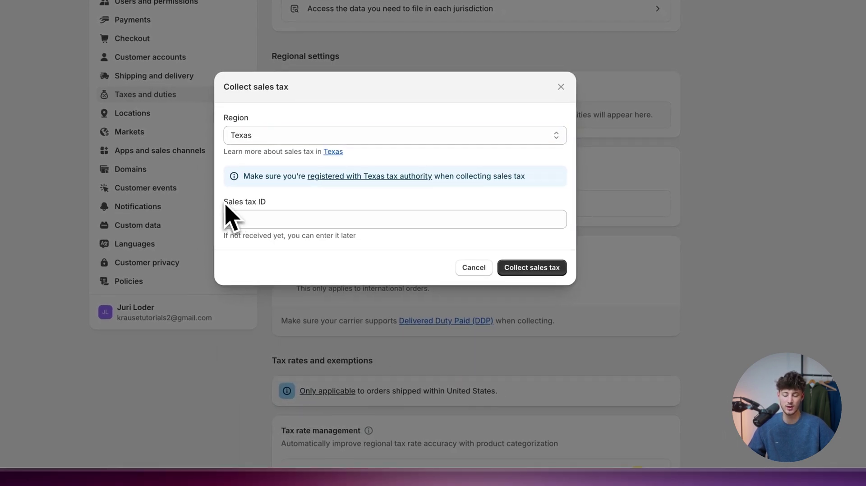
left_click(278, 216)
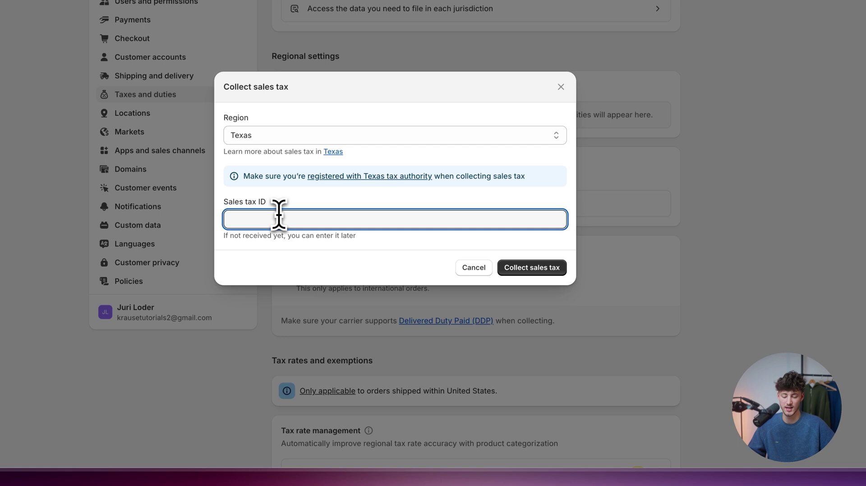
left_click(226, 242)
left_click(526, 271)
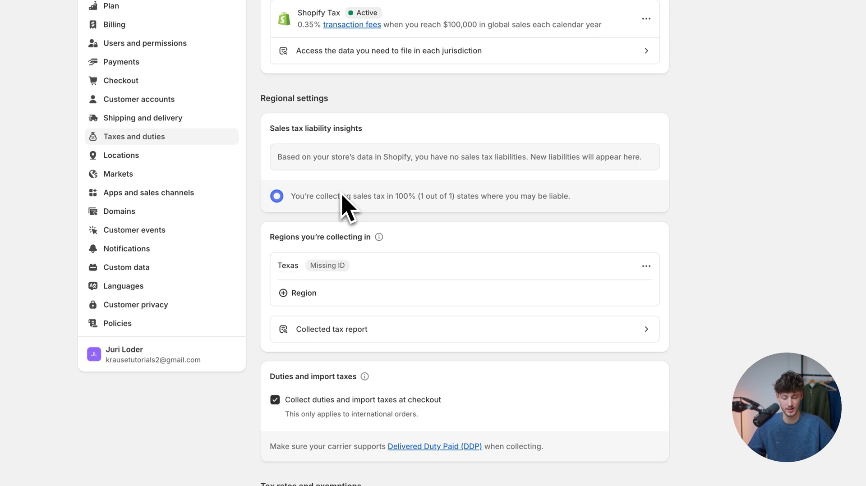
left_click(362, 196)
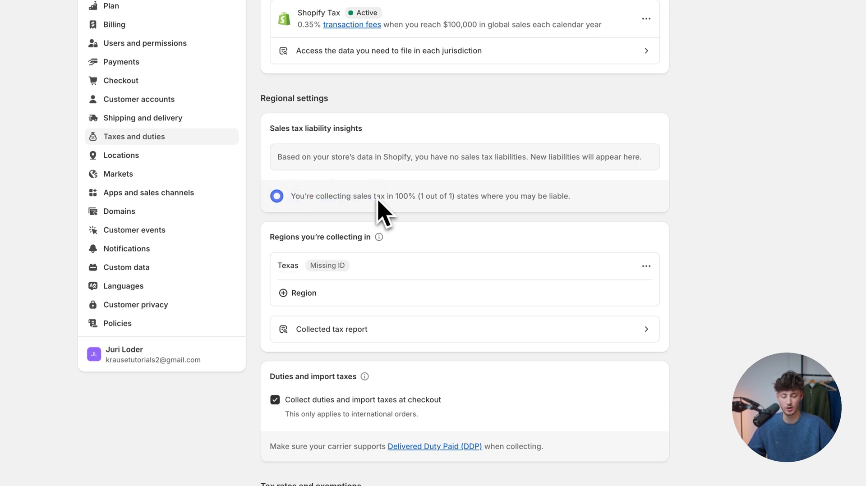
Read the United States sales tax liability insights, and check Texas's sales tax ID entry without saving any change
left_click_drag(396, 196, 524, 194)
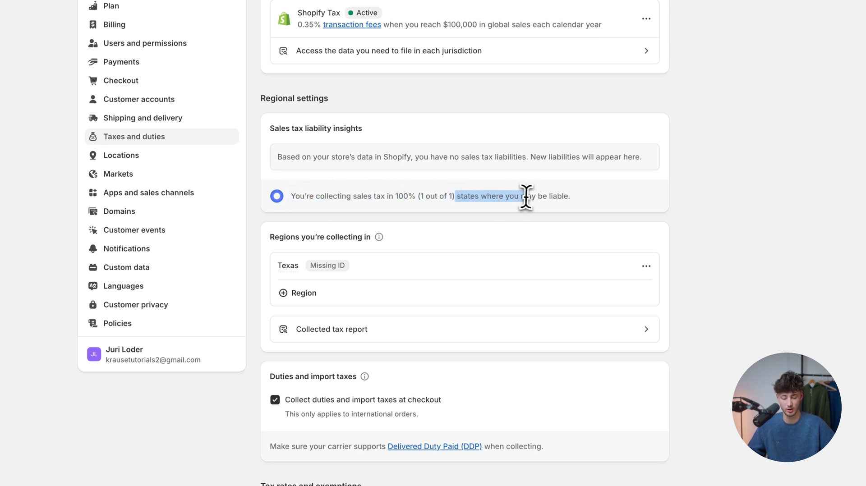
left_click(524, 196)
scroll(524, 195, "down", 3)
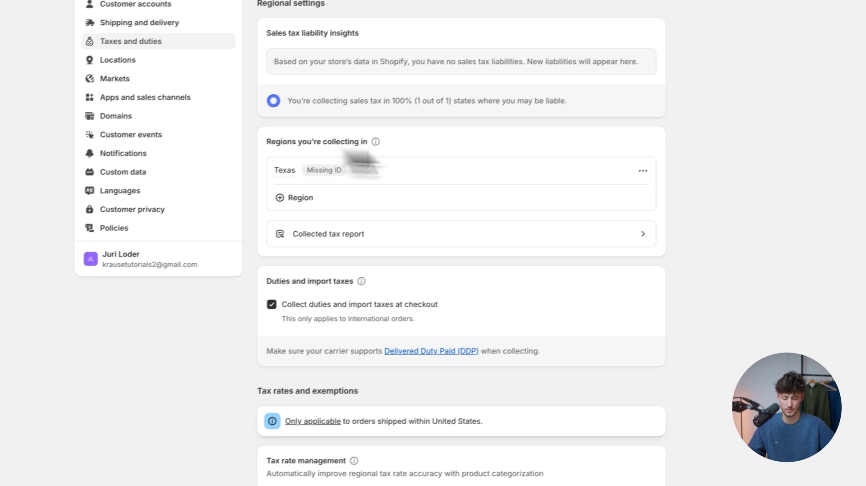
left_click(646, 169)
left_click(524, 219)
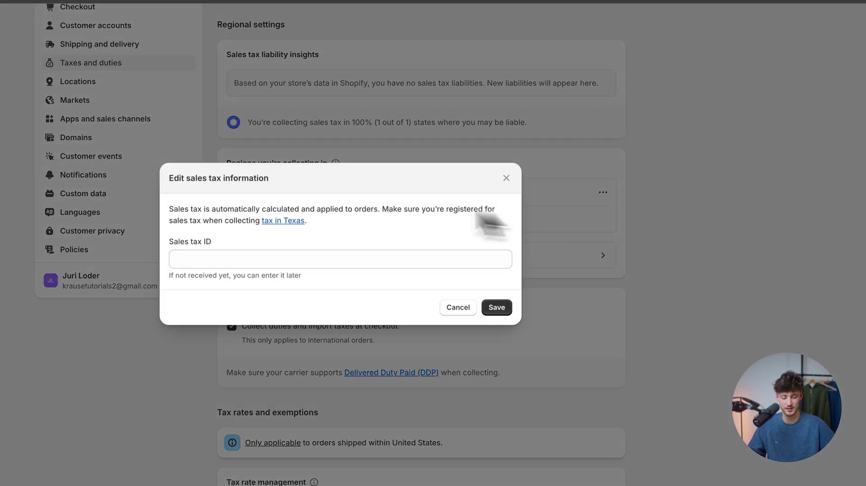
left_click_drag(188, 262, 291, 258)
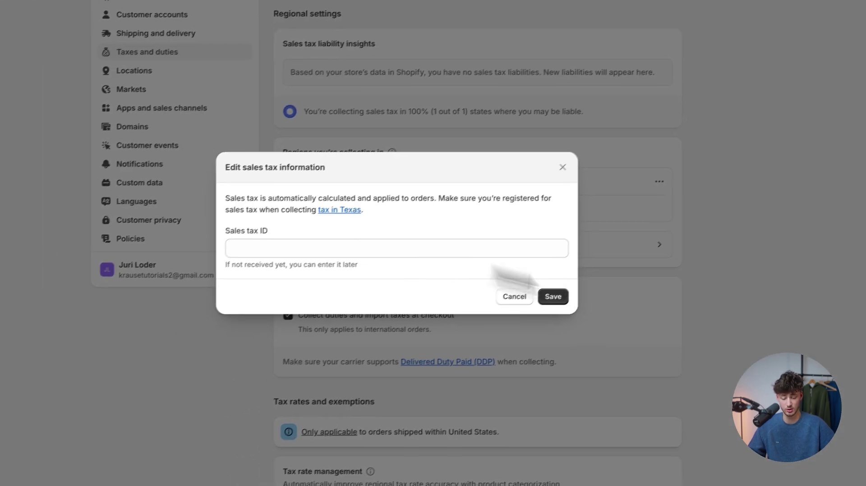
left_click(514, 296)
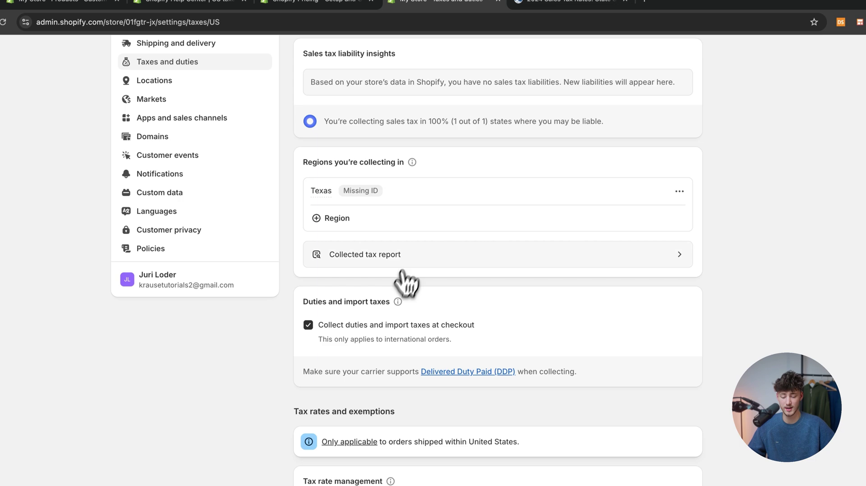
View the collected tax report for the United States, and return to the United States tax settings
left_click(402, 253)
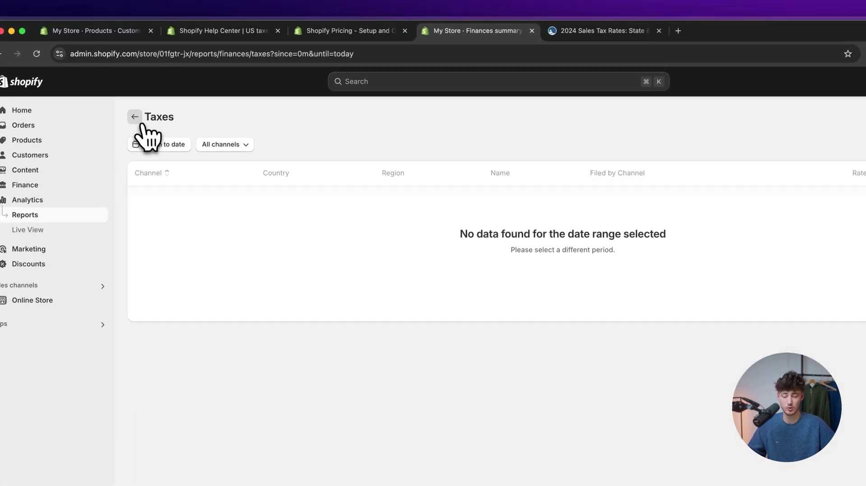
left_click(139, 123)
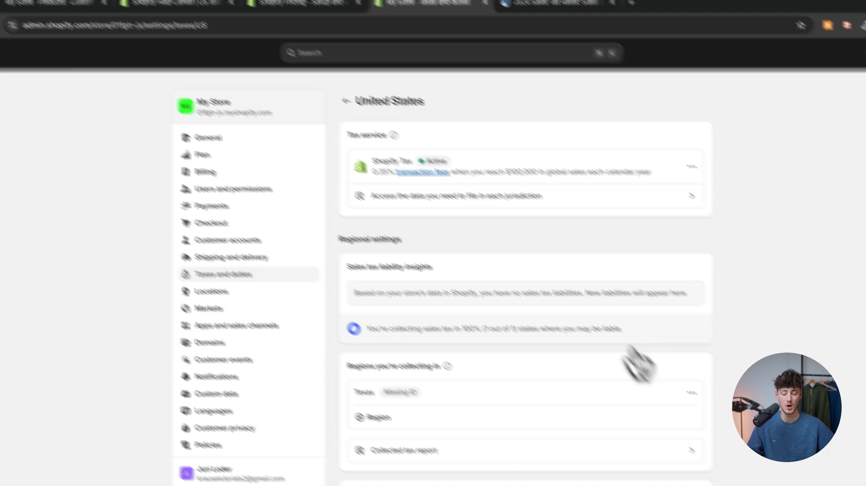
scroll(489, 270, "down", 2)
scroll(490, 271, "down", 1)
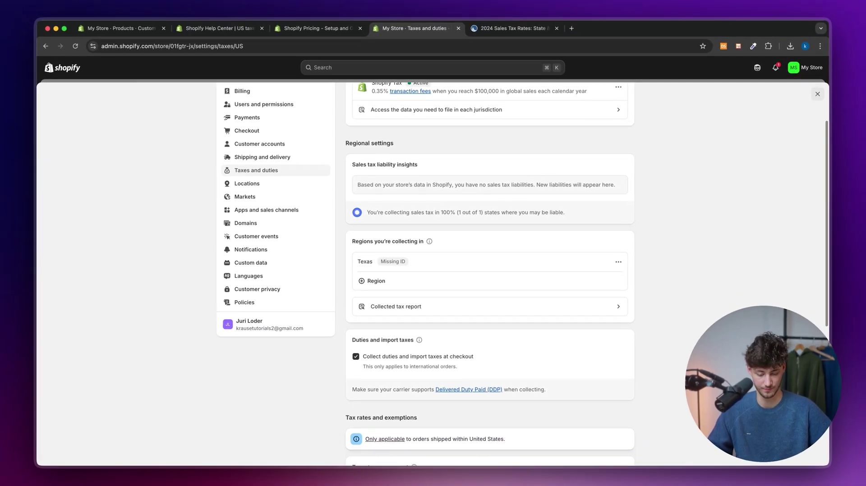
Review the duties and import taxes option and the tax rates and exemptions section for the United States
left_click_drag(351, 340, 396, 341)
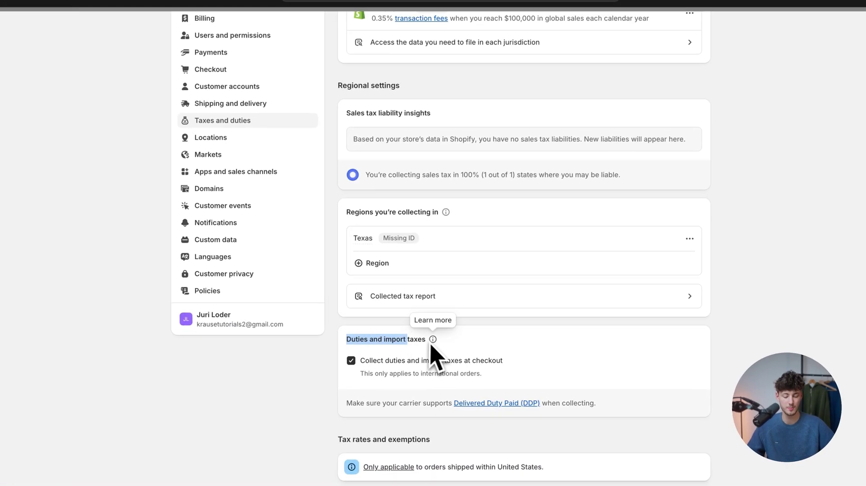
scroll(477, 356, "down", 3)
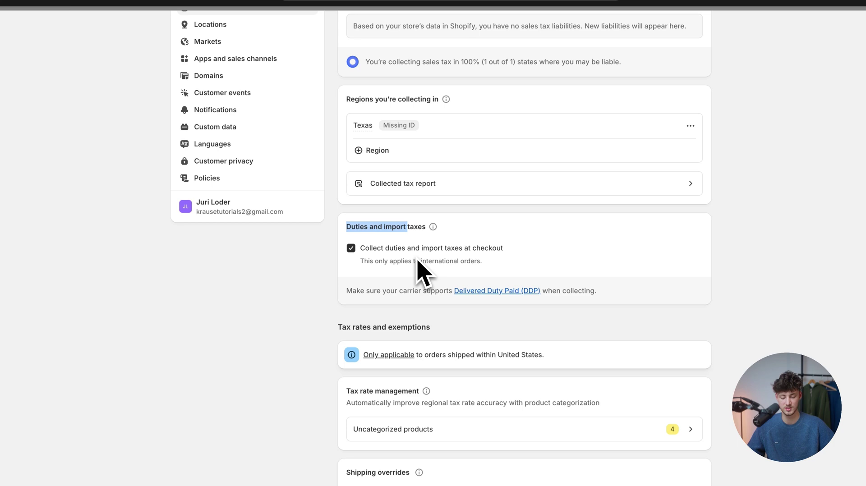
scroll(416, 267, "down", 1)
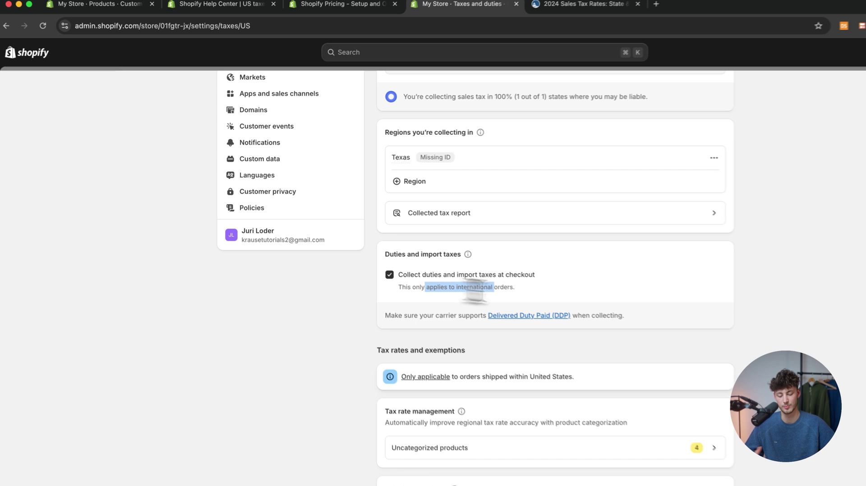
scroll(514, 300, "down", 5)
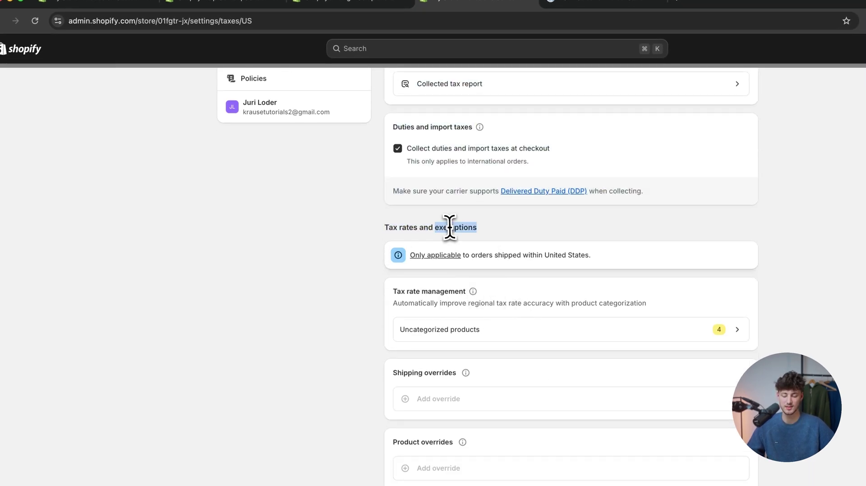
scroll(449, 227, "down", 1)
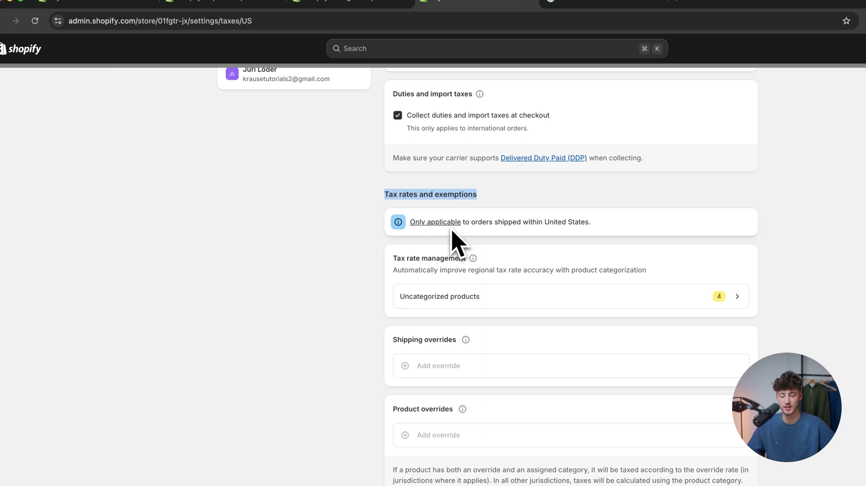
left_click(347, 235)
left_click_drag(406, 265, 454, 270)
Open the uncategorized products in the bulk editor, and select all their product titles
left_click(526, 297)
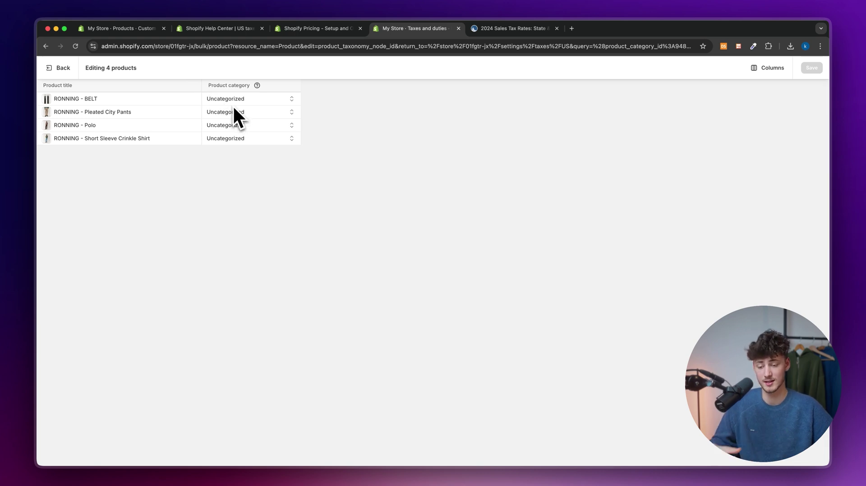
left_click(56, 99)
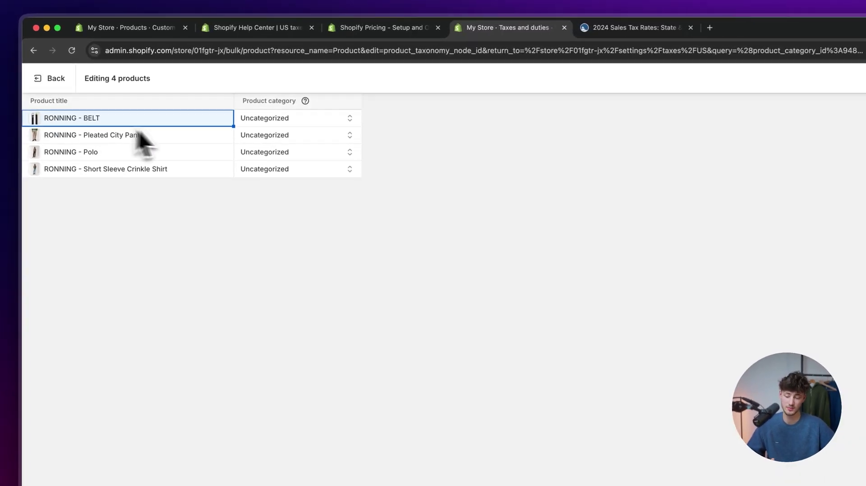
left_click(160, 126)
left_click_drag(176, 174, 177, 114)
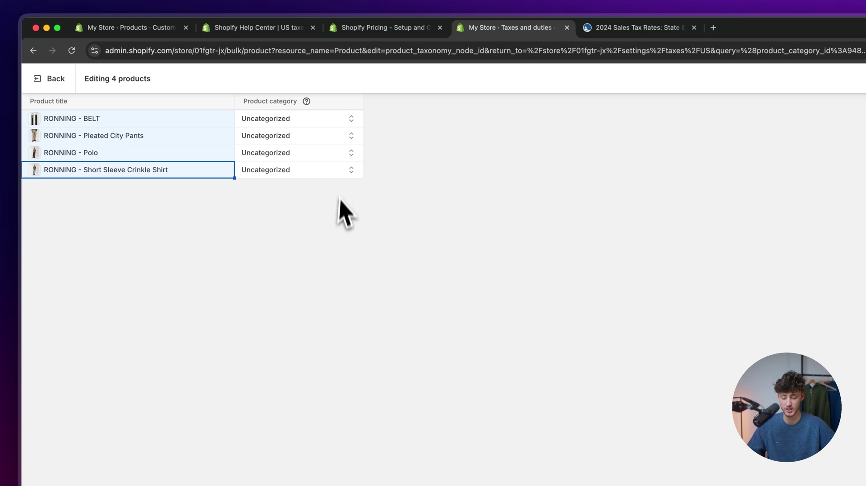
Set the product category of RONNING - BELT to Clothing
left_click(319, 120)
left_click(356, 131)
left_click(358, 130)
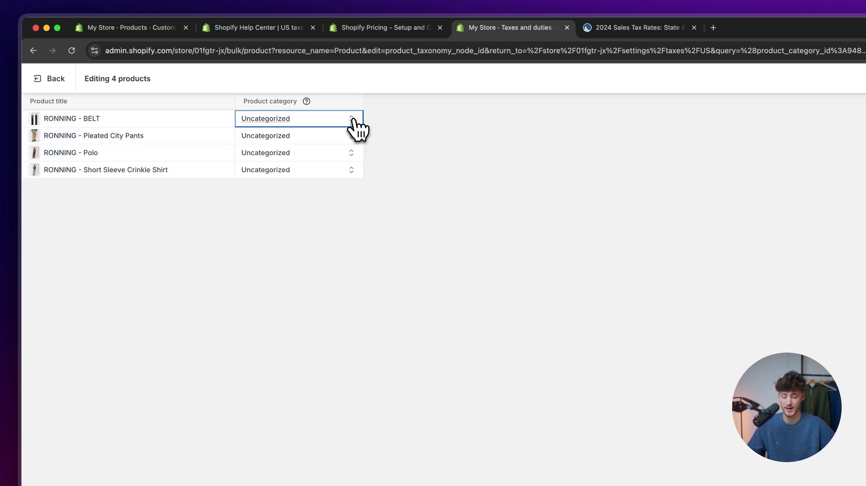
left_click(358, 130)
scroll(348, 203, "down", 10)
scroll(331, 214, "up", 10)
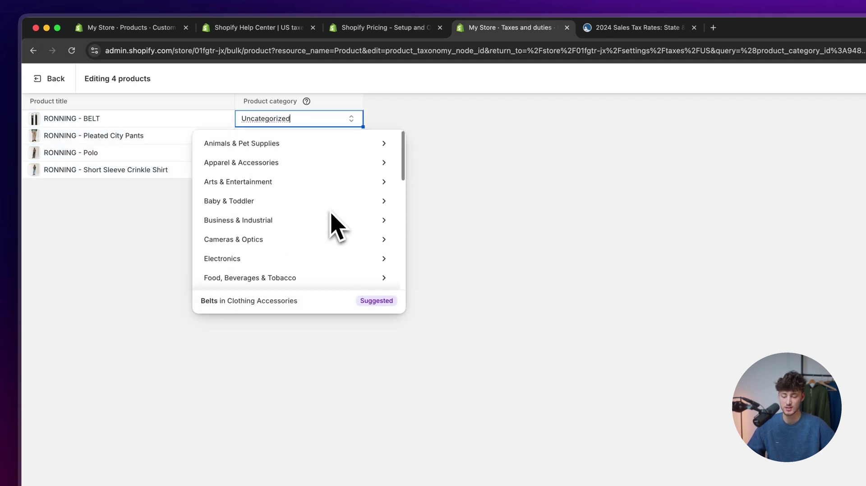
left_click(309, 153)
type("cloth")
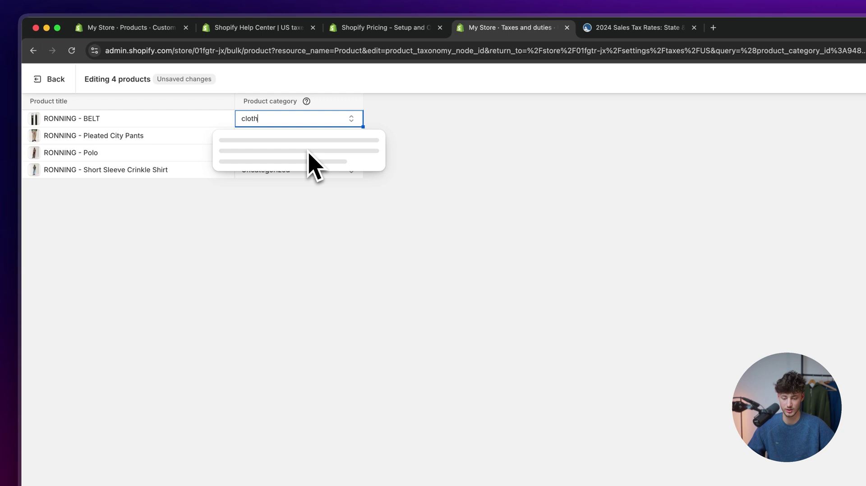
key("Return")
Set the product category of RONNING - Pleated City Pants to Clothing, and leave the bulk editor, discarding the unsaved changes
left_click(304, 136)
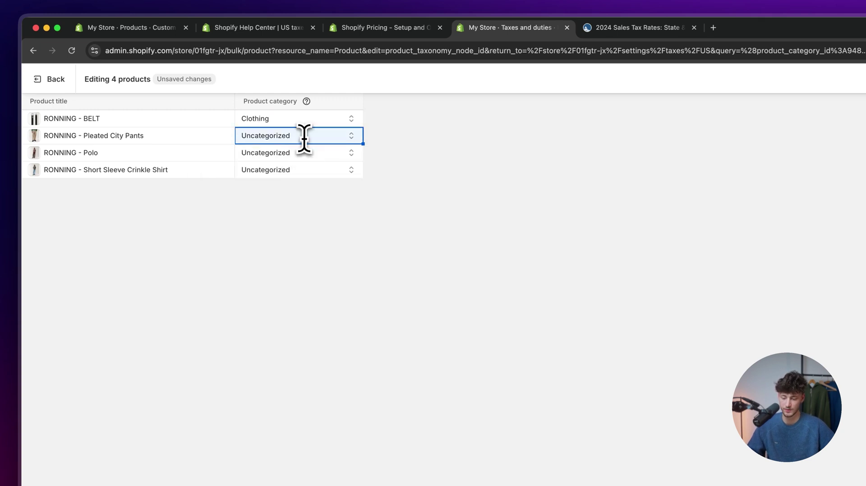
left_click(304, 136)
type("clot")
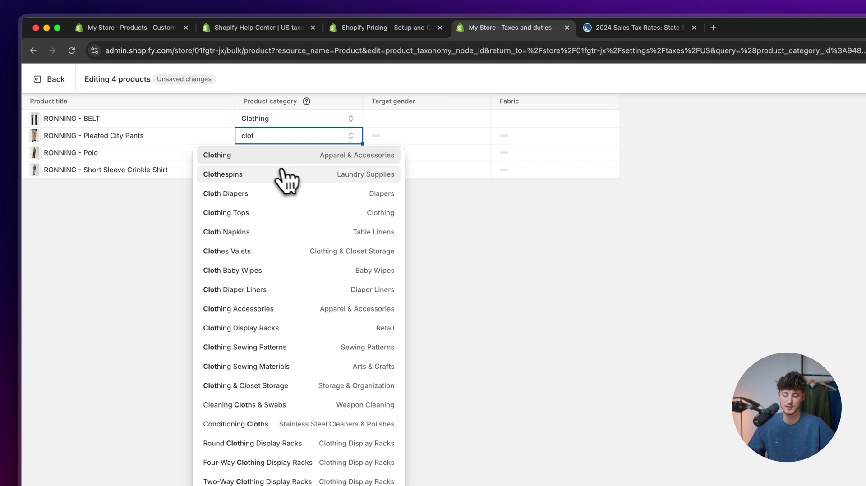
left_click(286, 158)
left_click(51, 86)
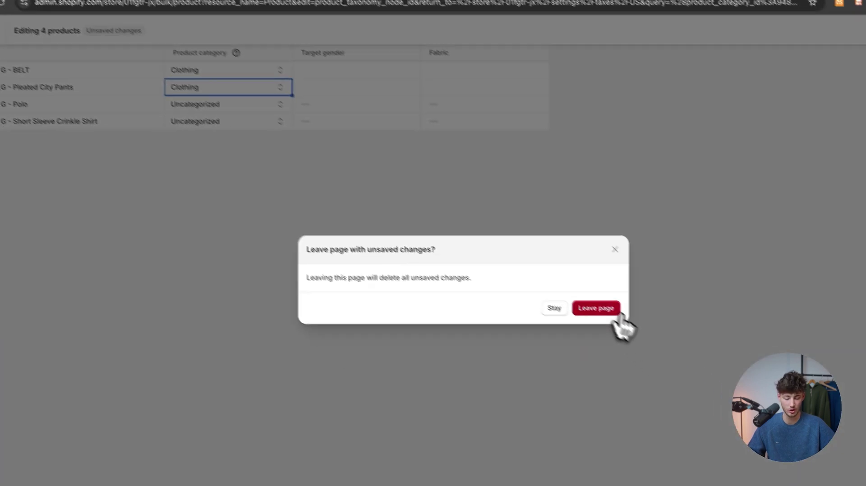
left_click(666, 356)
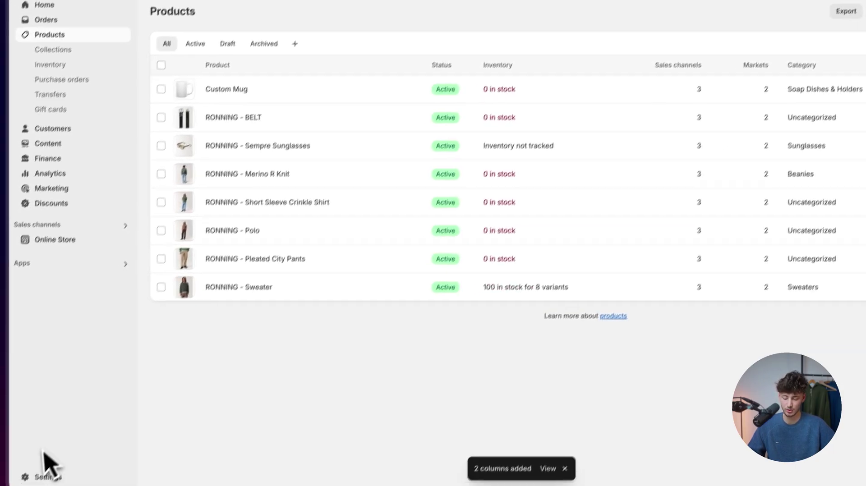
Return to Taxes and duties in the store settings, search the regions for "united" and open the United States
left_click(56, 452)
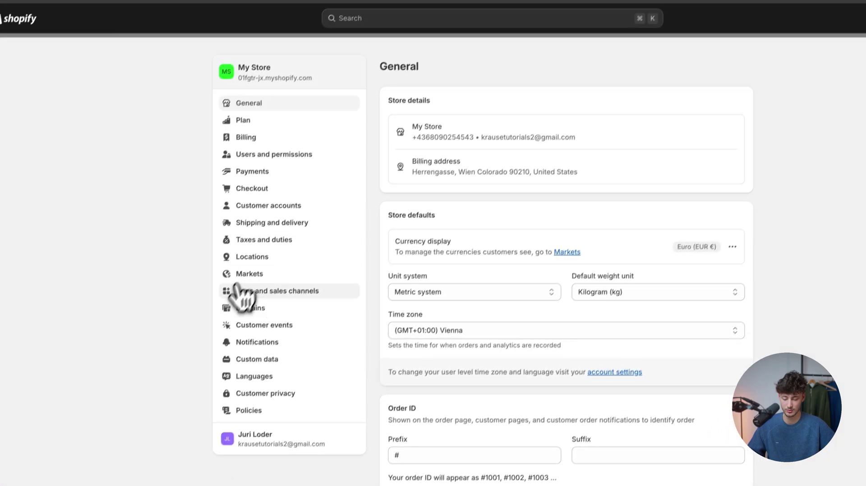
scroll(271, 252, "down", 2)
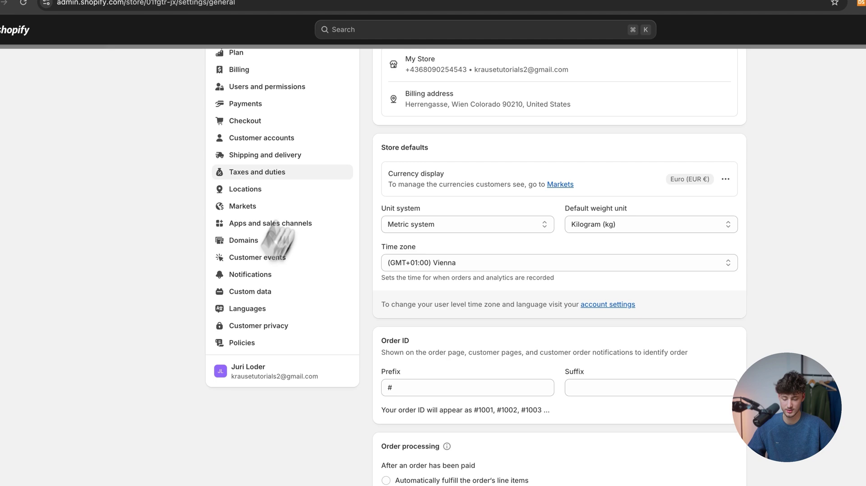
left_click(271, 162)
scroll(573, 221, "down", 5)
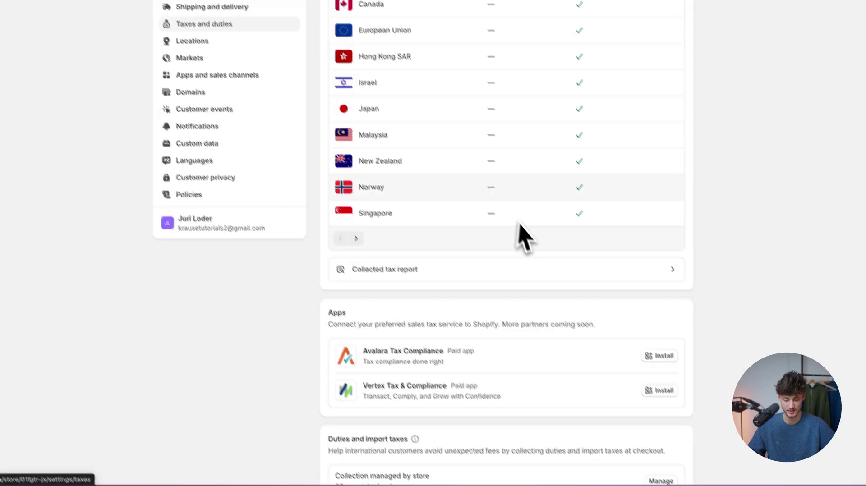
scroll(525, 237, "down", 5)
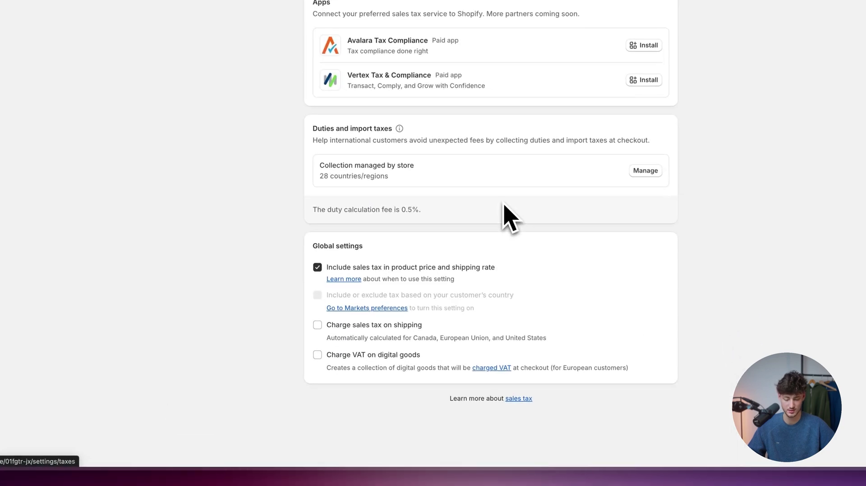
scroll(469, 316, "up", 10)
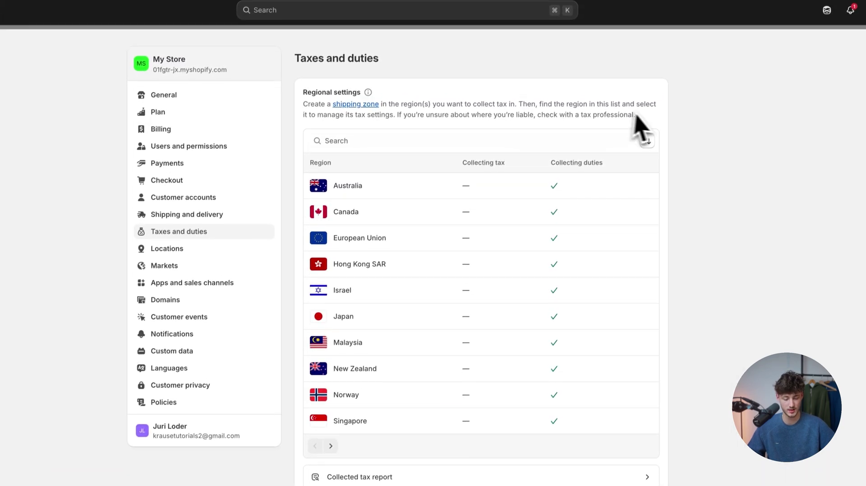
left_click(371, 142)
type("united")
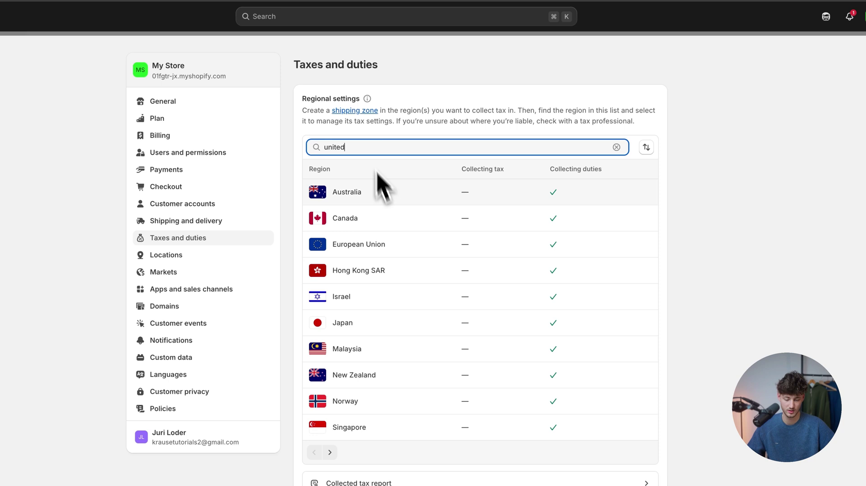
left_click(386, 246)
Examine the shipping overrides and product overrides available in the United States tax settings
scroll(569, 357, "down", 10)
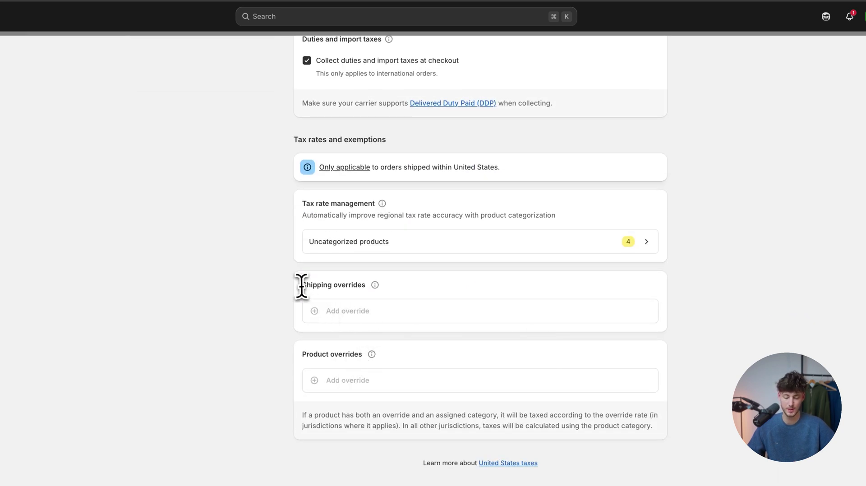
left_click(403, 359)
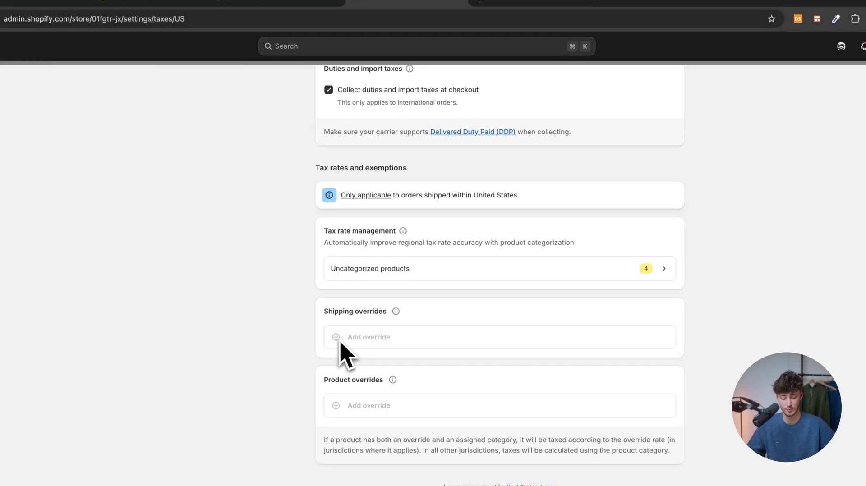
scroll(433, 310, "up", 10)
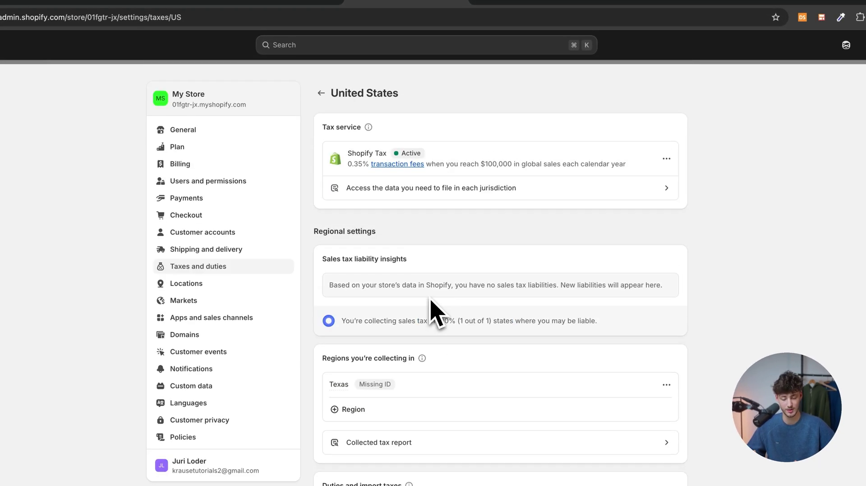
Return to the region list, search for "United" to check tax and duty collection, and clear the search
left_click(321, 93)
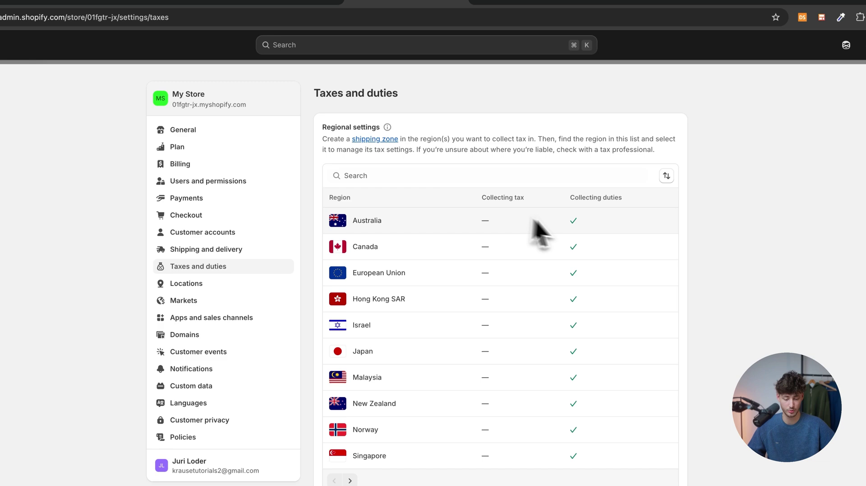
scroll(555, 234, "down", 3)
scroll(528, 224, "up", 3)
left_click(427, 176)
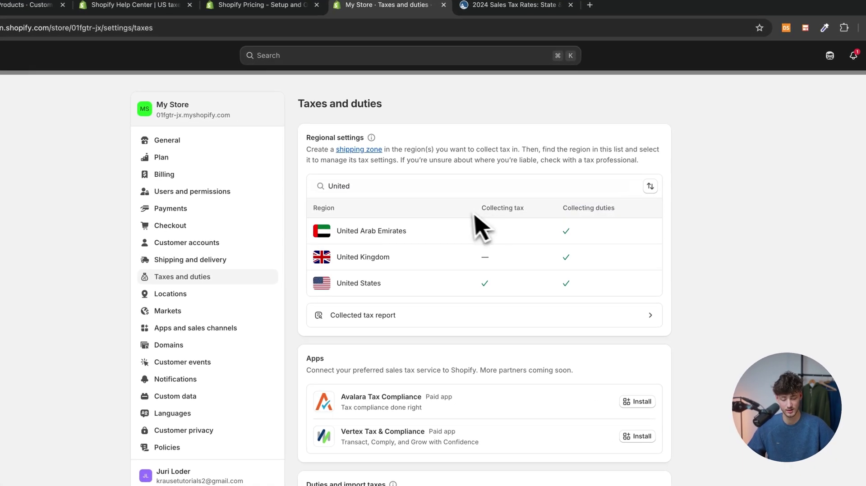
key("super+a")
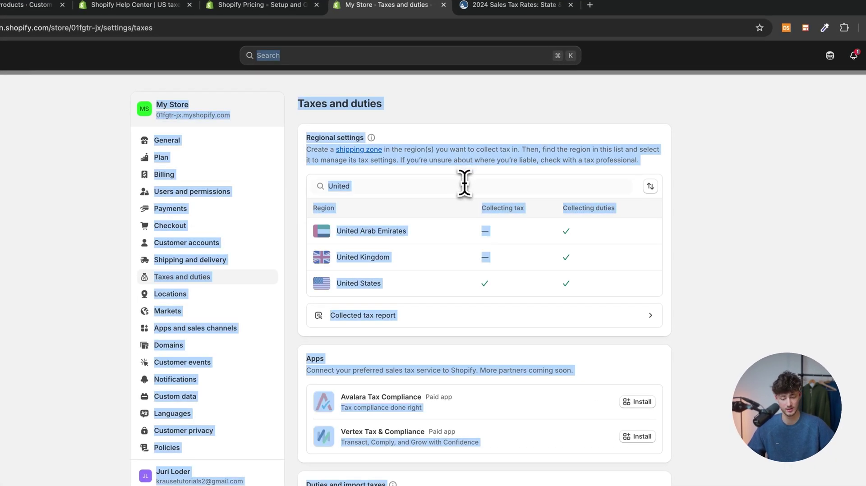
left_click(464, 185)
key("super+a")
key("BackSpace")
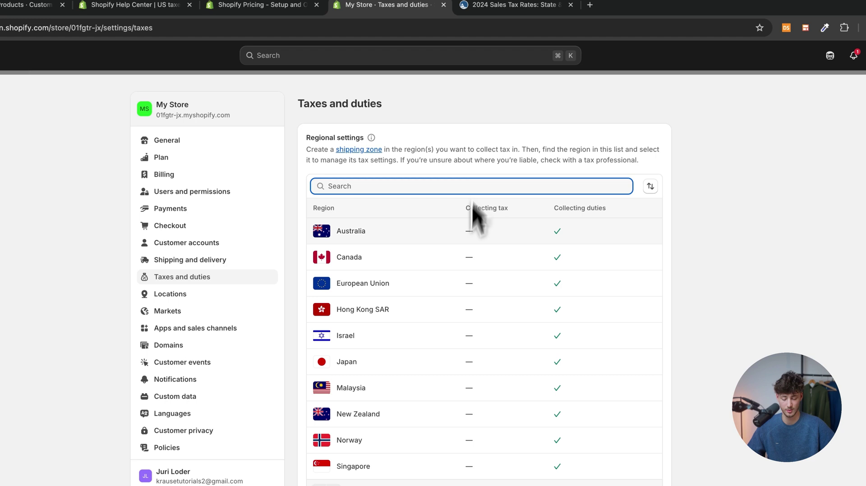
Review Canada's sales tax, duties and tax rate settings, and return to the Taxes and duties overview
left_click(397, 262)
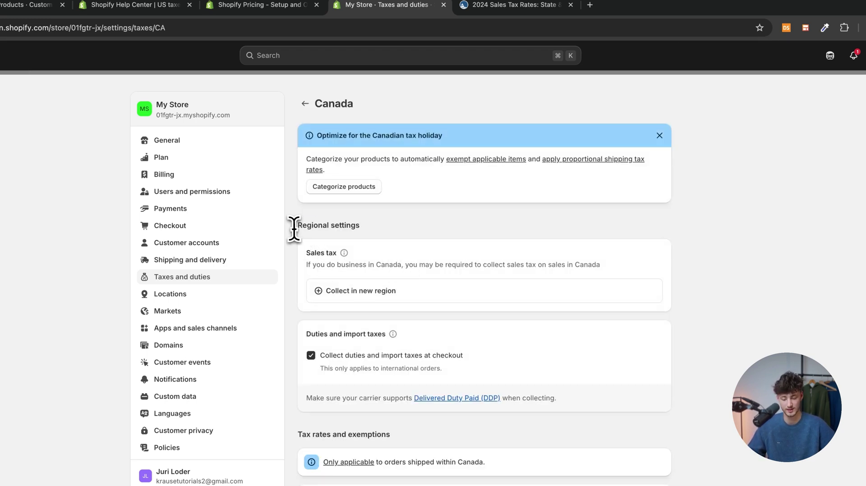
scroll(348, 228, "down", 5)
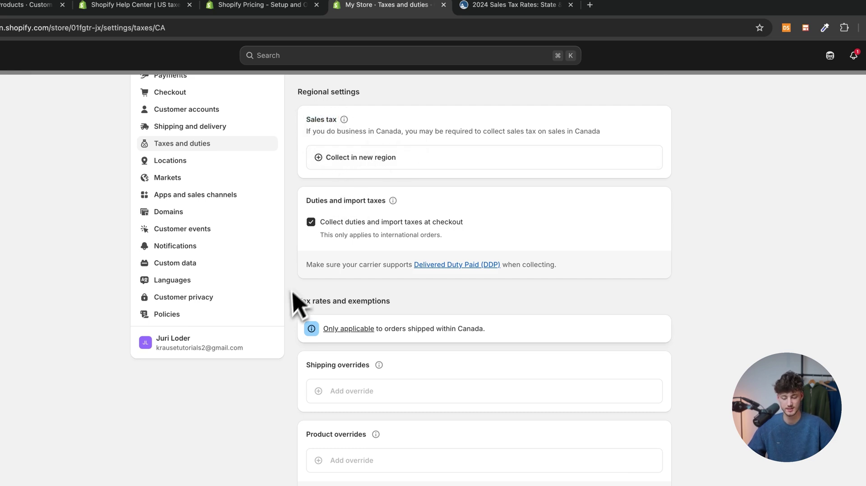
left_click_drag(296, 303, 412, 323)
left_click(412, 320)
scroll(331, 156, "up", 5)
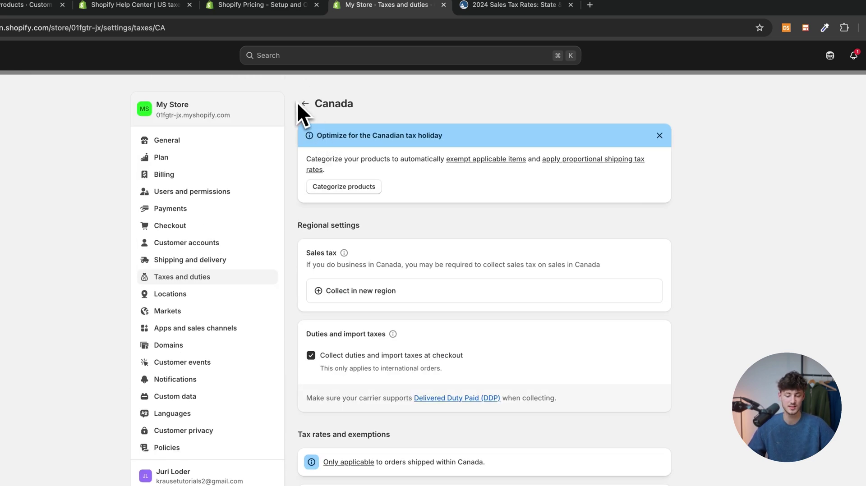
left_click(310, 105)
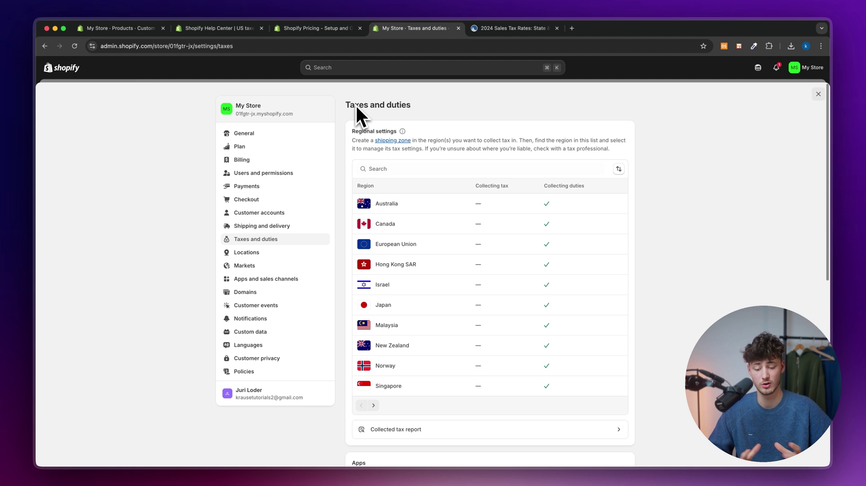